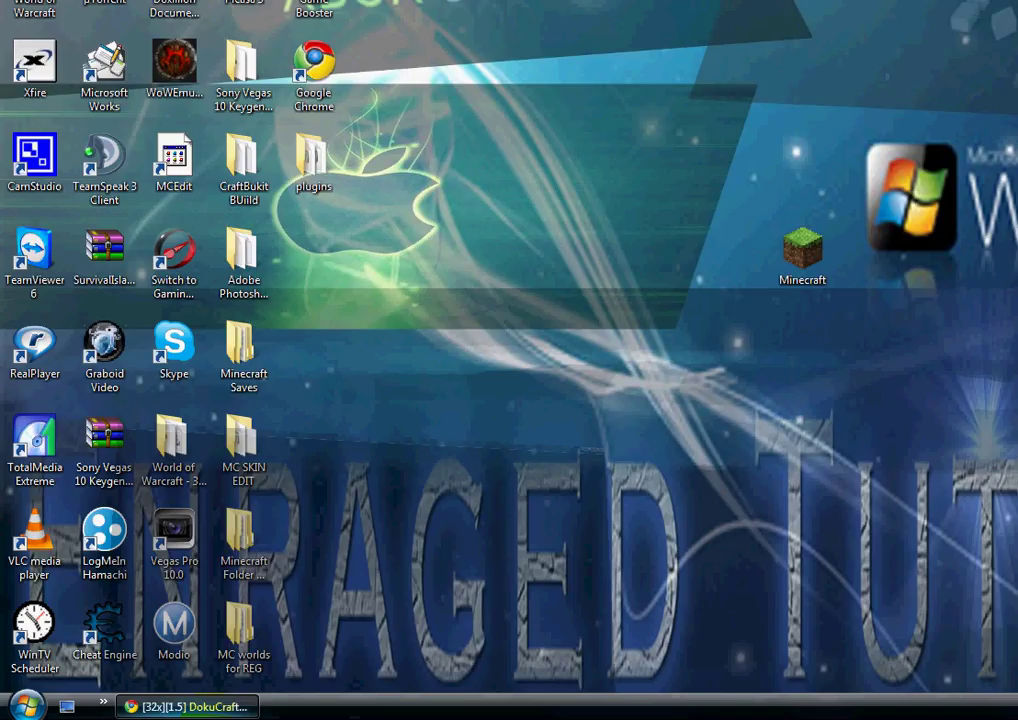
Restore Chrome, highlight the DokuCraft 1.6.5 (beta) post title, then view the MCPatcher and Jarfix tabs.
click(190, 706)
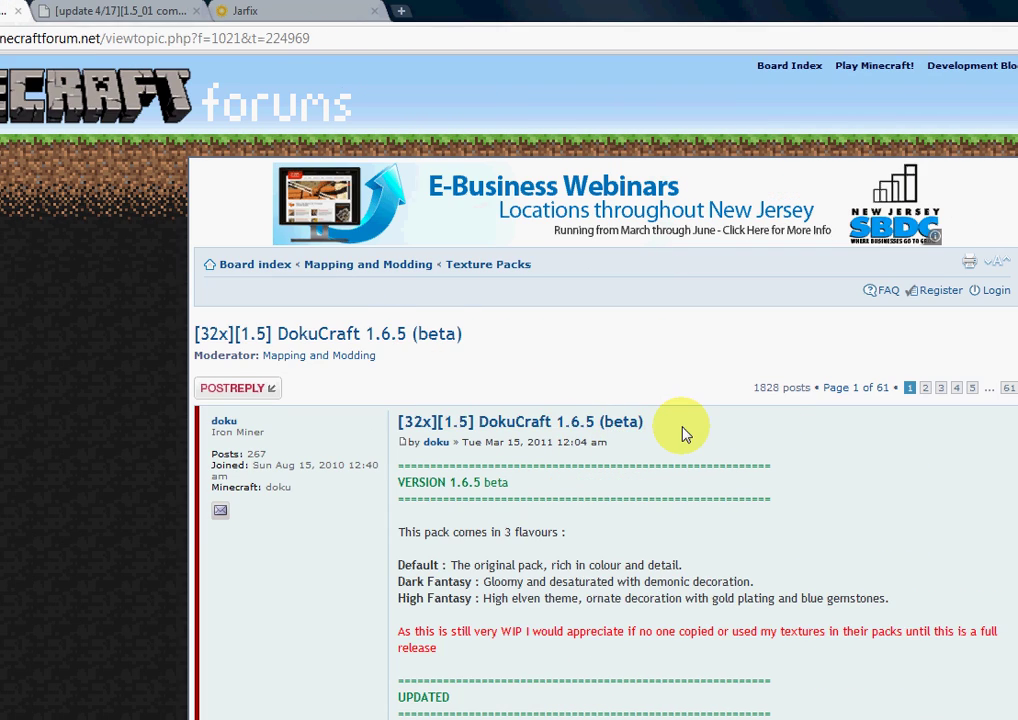
mouse_move(398, 421)
mouse_down()
mouse_move(504, 412)
mouse_move(643, 421)
mouse_up()
click(233, 9)
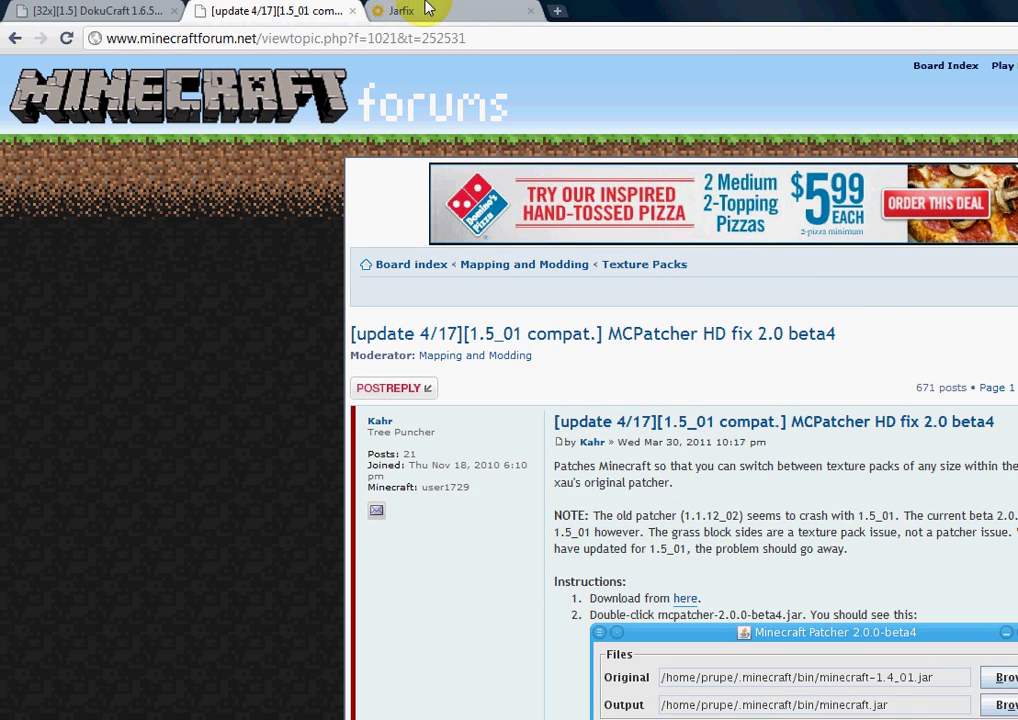
click(428, 9)
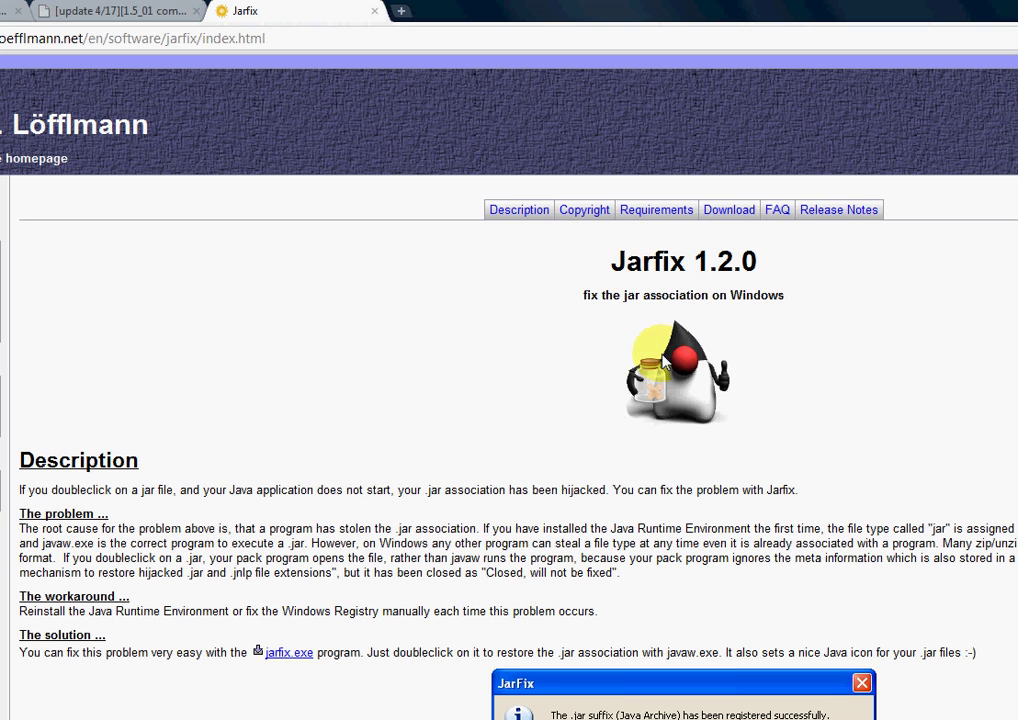
drag(729, 295, 769, 295)
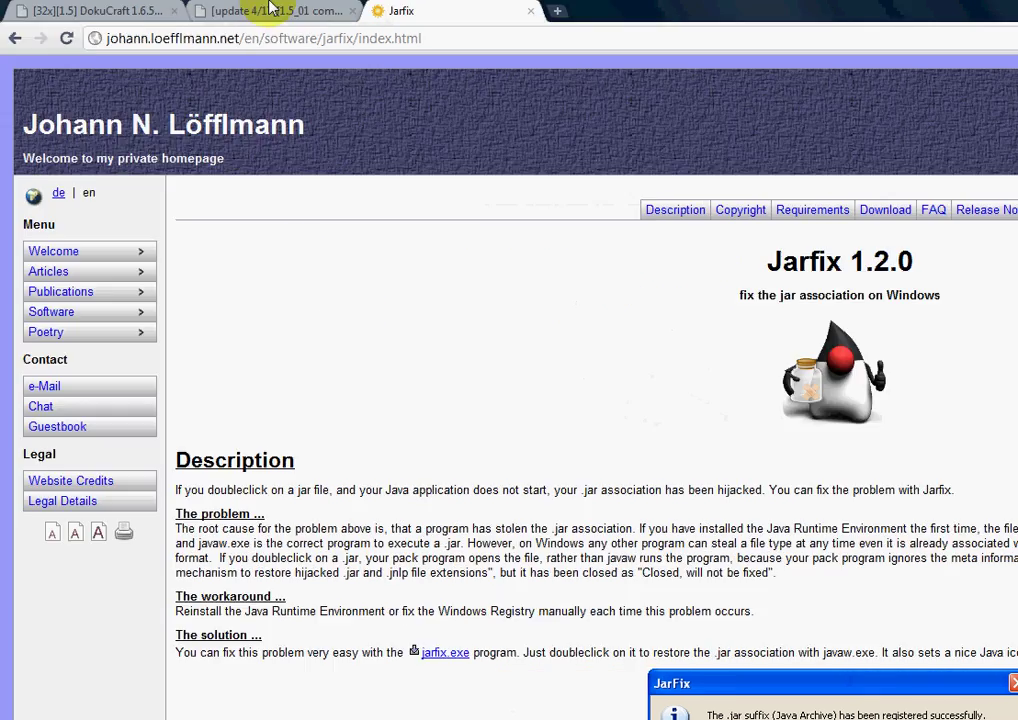
Return to the DokuCraft thread, scroll to INSTALLATION and download the DokuCraft 1.6.5 zip.
click(255, 10)
click(82, 10)
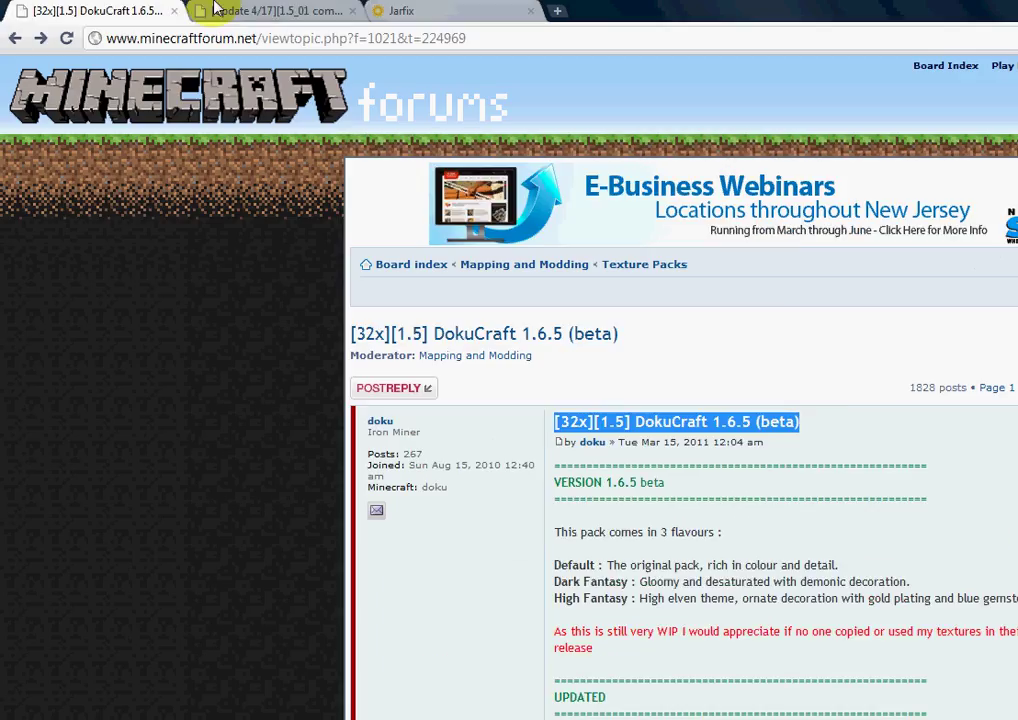
click(272, 11)
click(403, 11)
click(84, 15)
scroll(700, 475, down, 10)
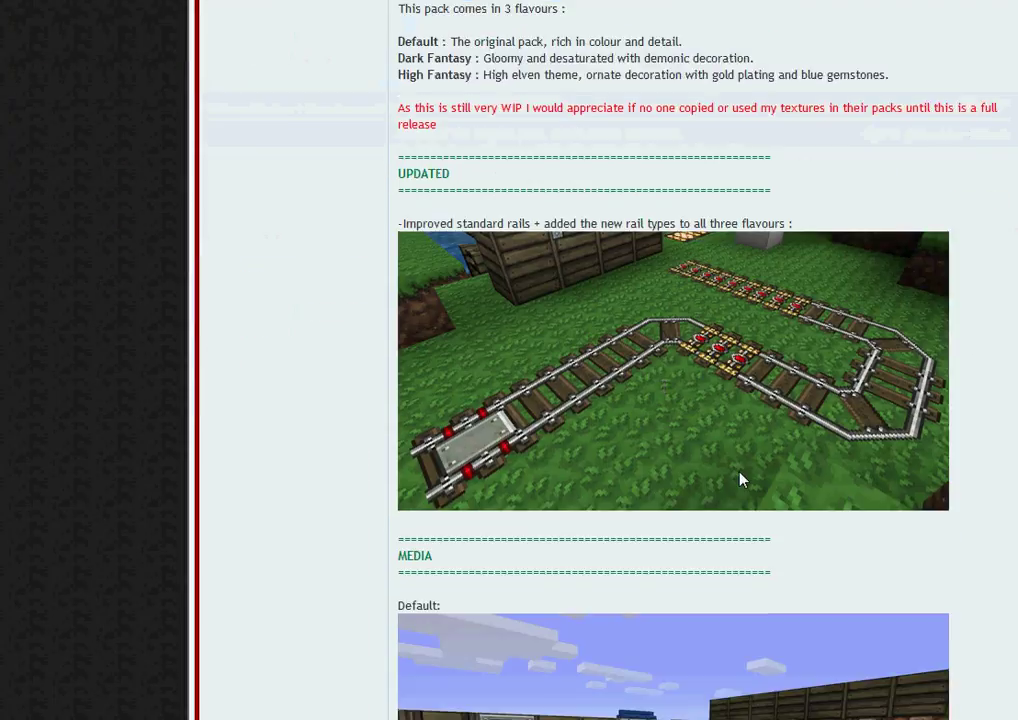
scroll(741, 479, down, 15)
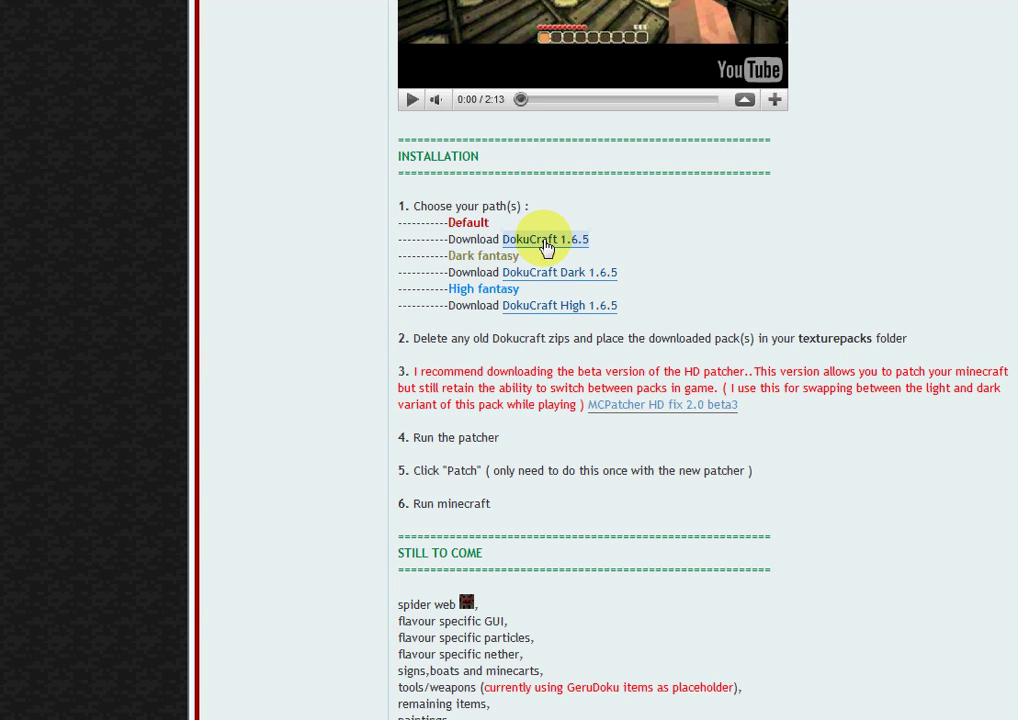
click(547, 241)
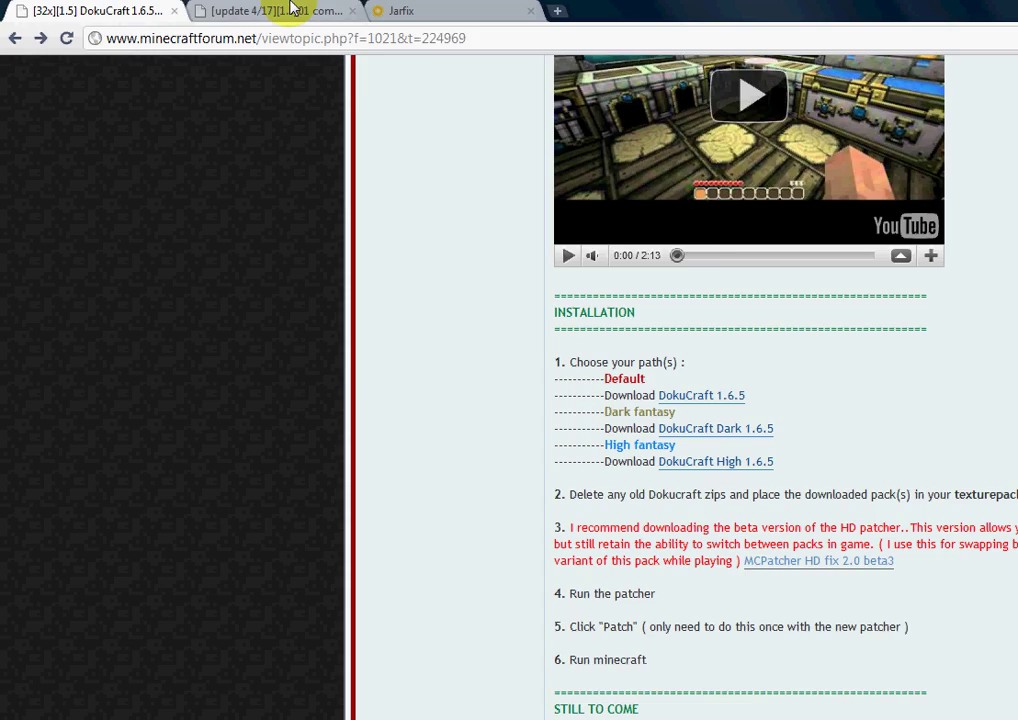
Download and keep the MCPatcher 2.0.0 beta jar from the HD fix thread.
click(284, 11)
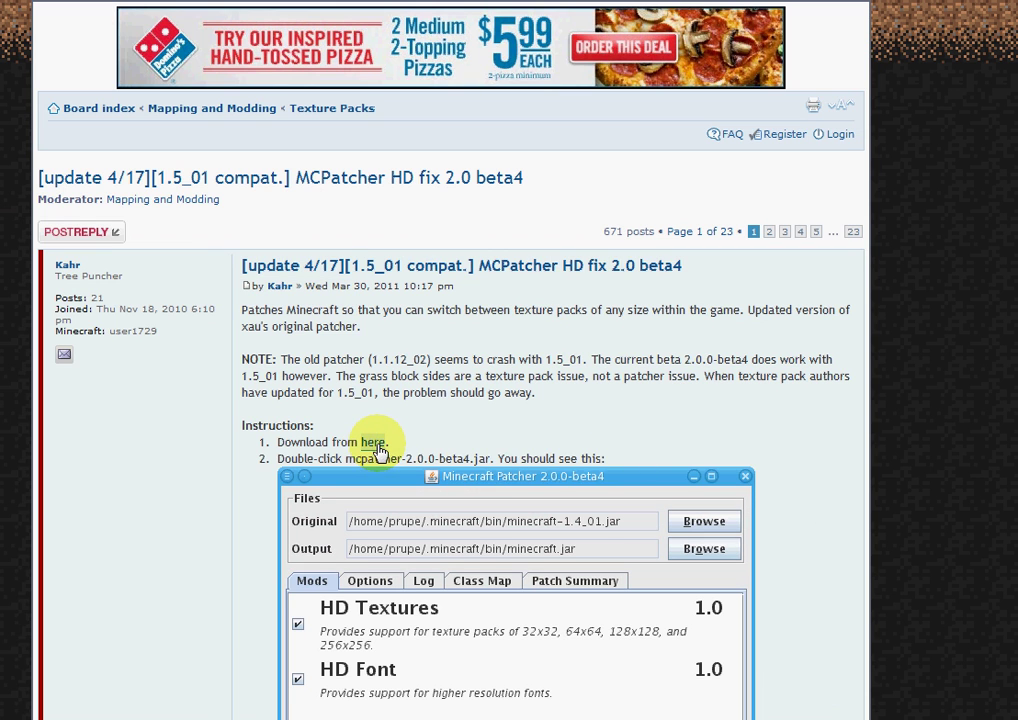
click(378, 452)
click(333, 673)
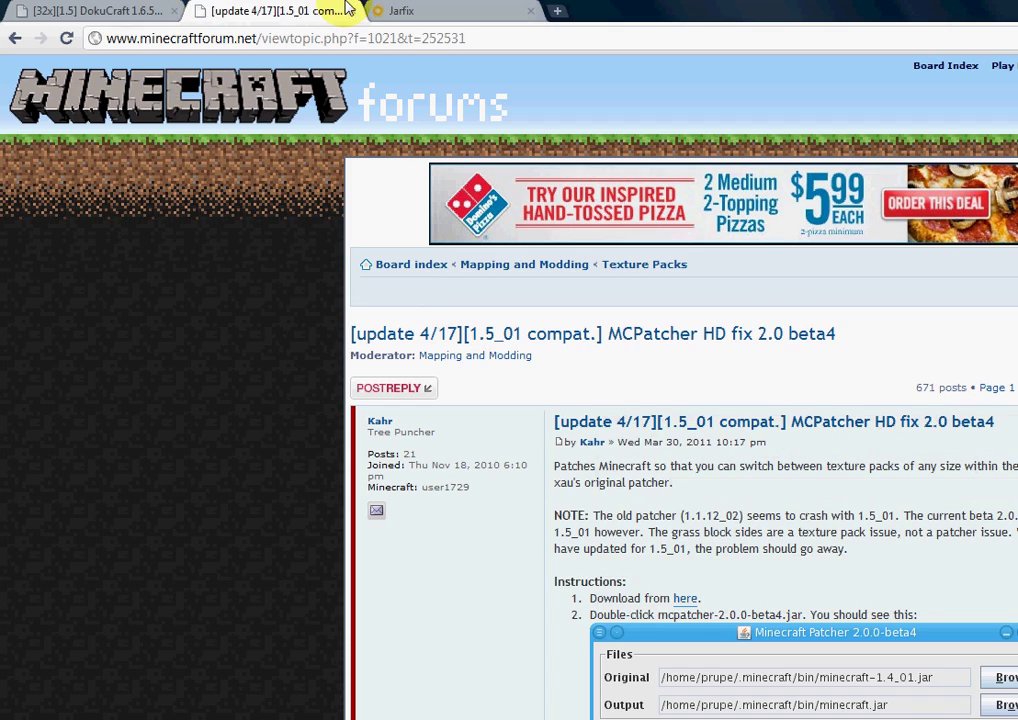
Download jarfix.exe, run it past the security warning and acknowledge its success message.
click(430, 9)
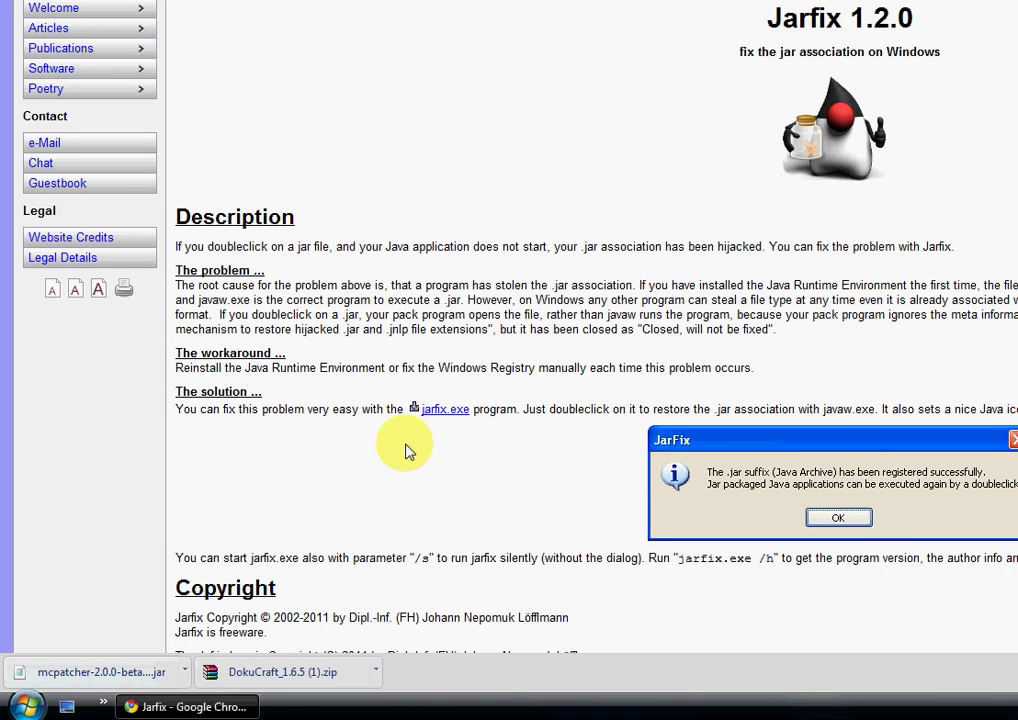
click(425, 410)
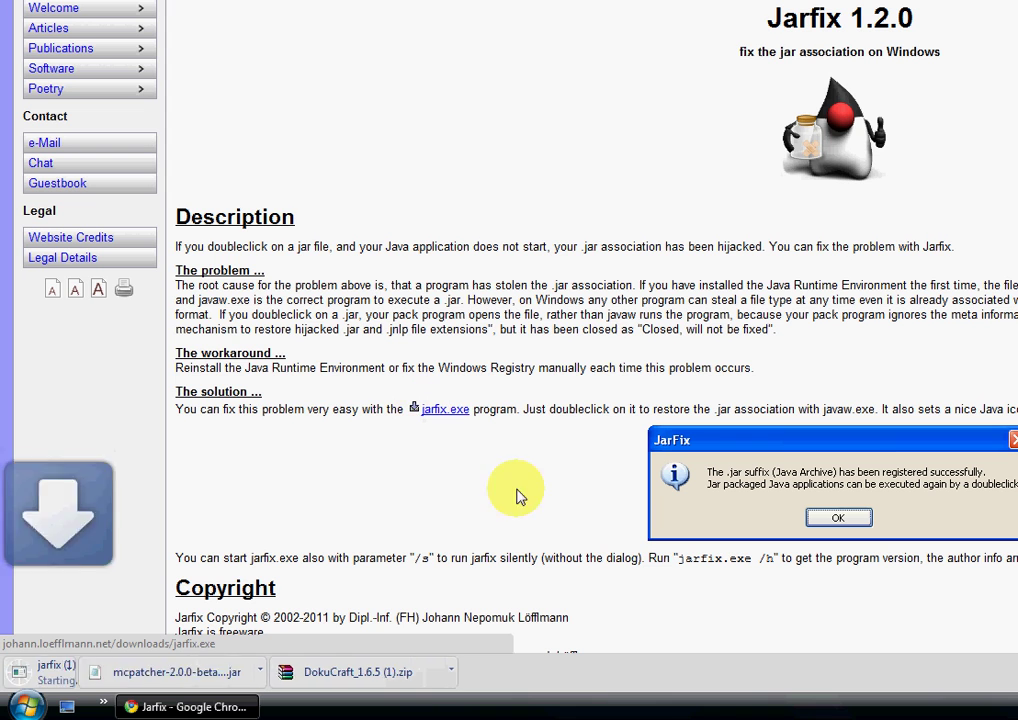
click(138, 678)
click(643, 245)
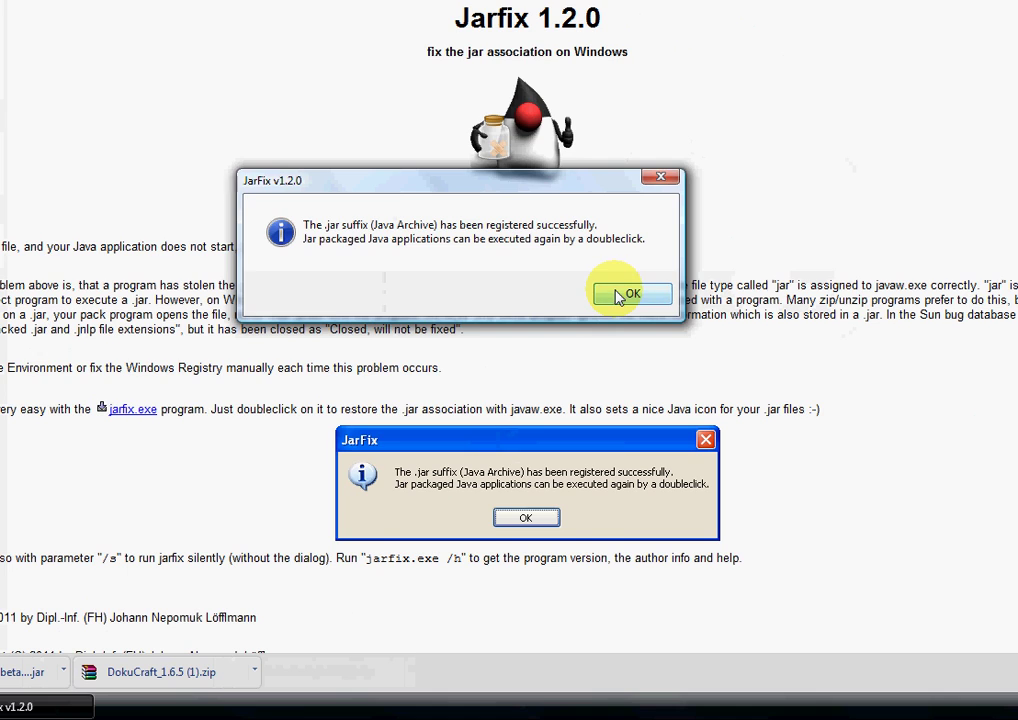
click(618, 296)
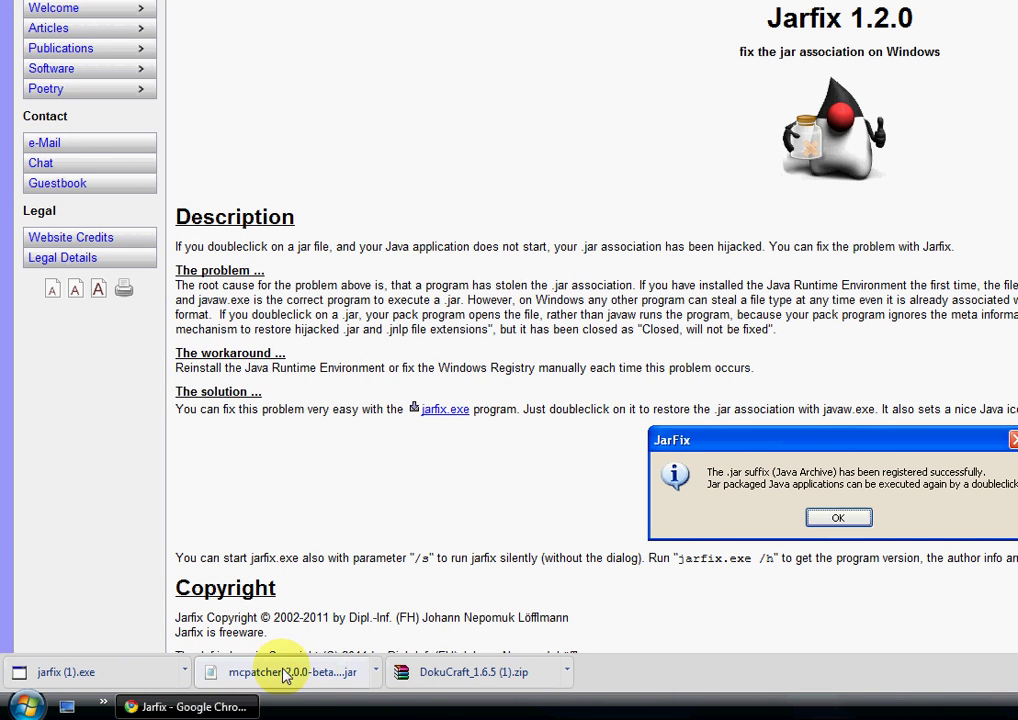
Reveal DokuCraft_1.6.5 (1) in Downloads and drag it onto the desktop beside Minecraft.
click(564, 674)
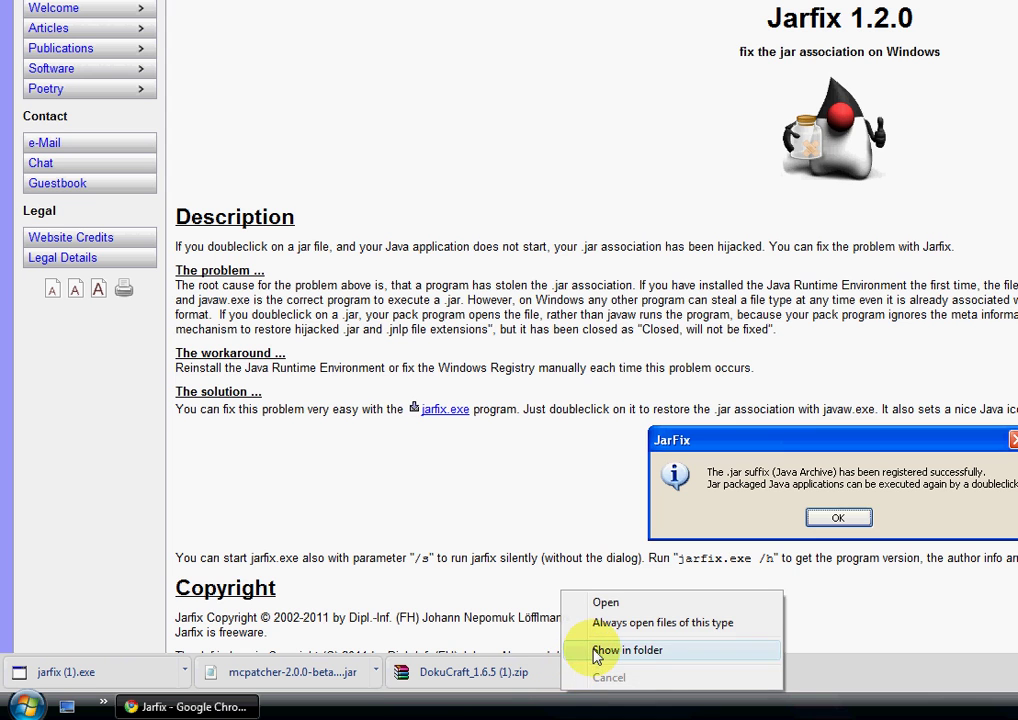
click(595, 652)
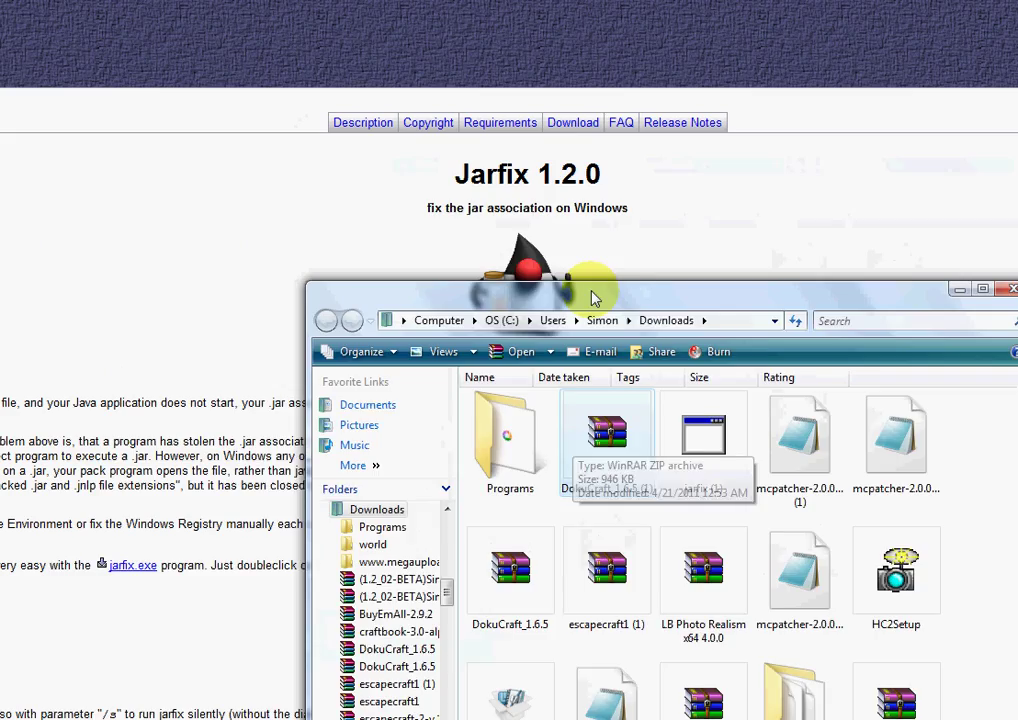
drag(591, 284, 350, 197)
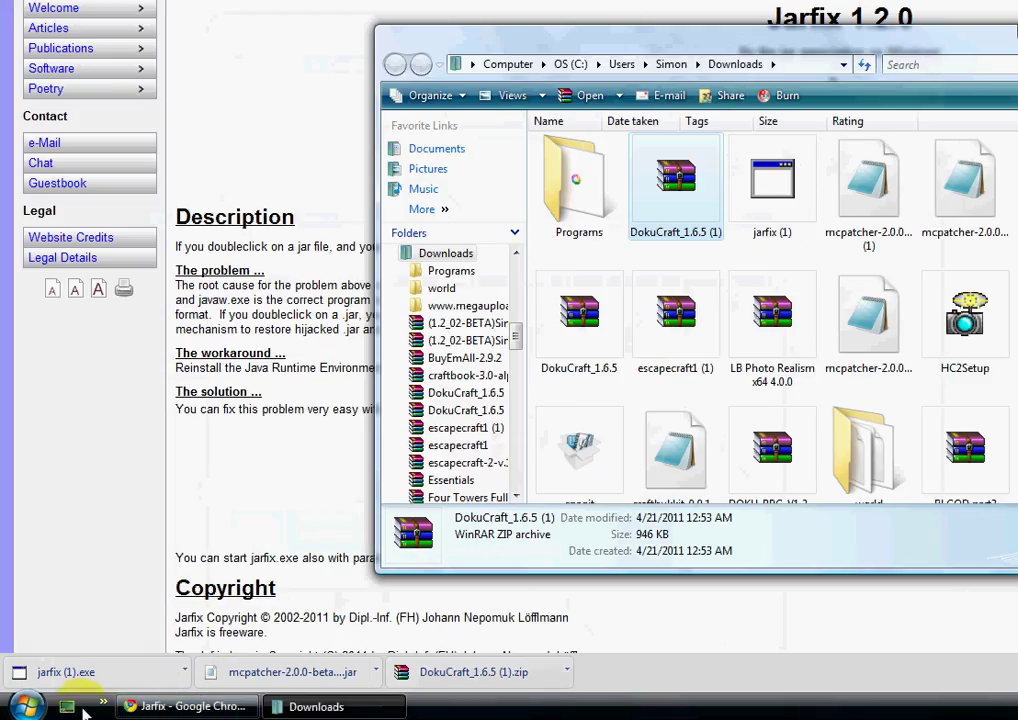
click(80, 706)
click(316, 706)
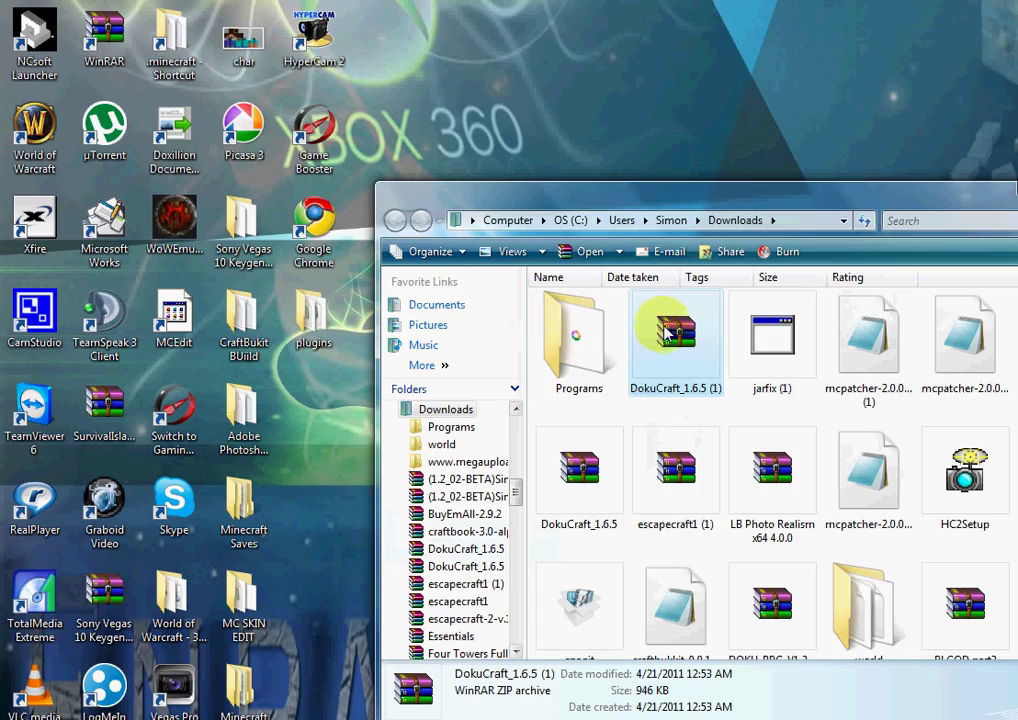
mouse_move(667, 340)
mouse_down()
mouse_move(580, 172)
mouse_move(400, 125)
mouse_move(845, 295)
mouse_move(618, 261)
mouse_move(618, 662)
mouse_up()
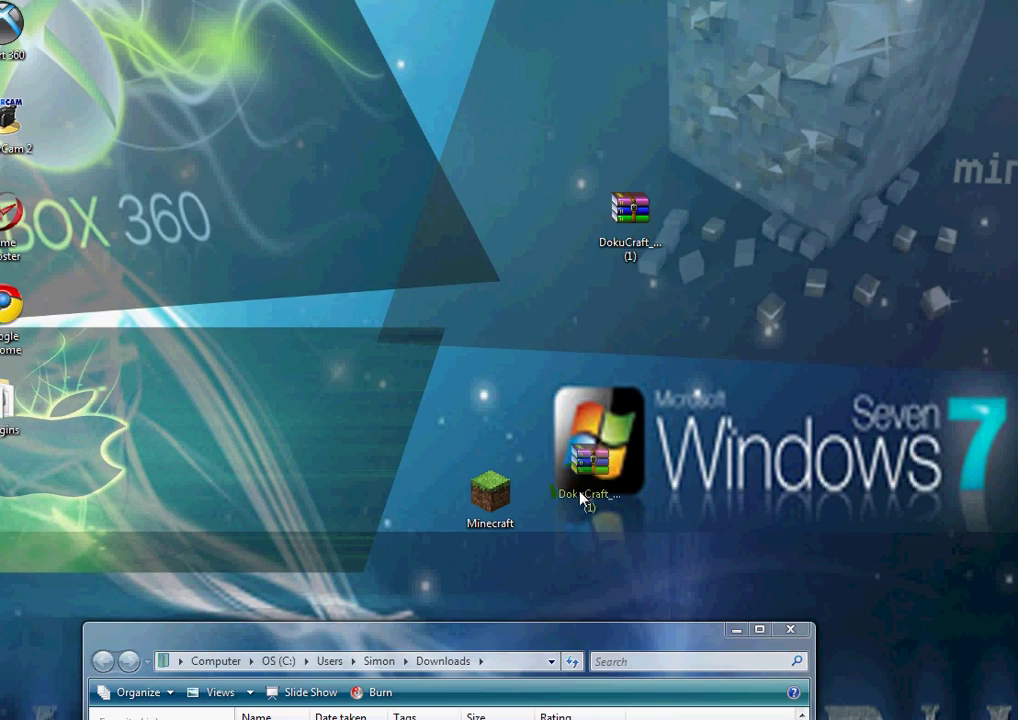
drag(583, 497, 555, 497)
click(732, 386)
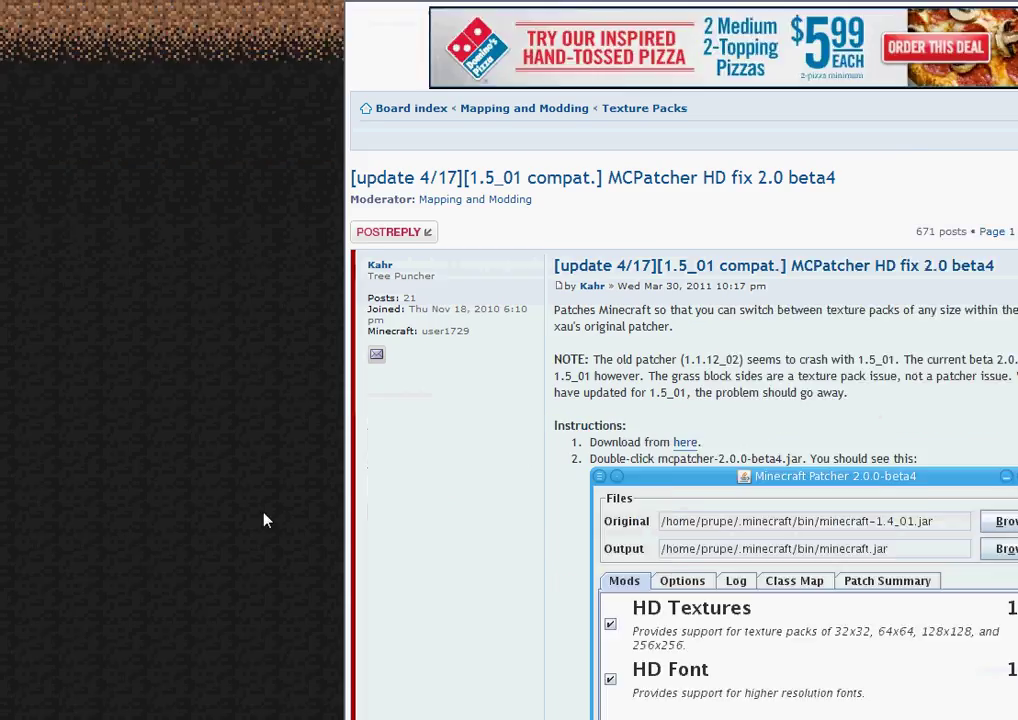
Reveal mcpatcher-2.0.0-beta4 in Downloads and drag it onto the desktop beside the DokuCraft archive.
click(349, 680)
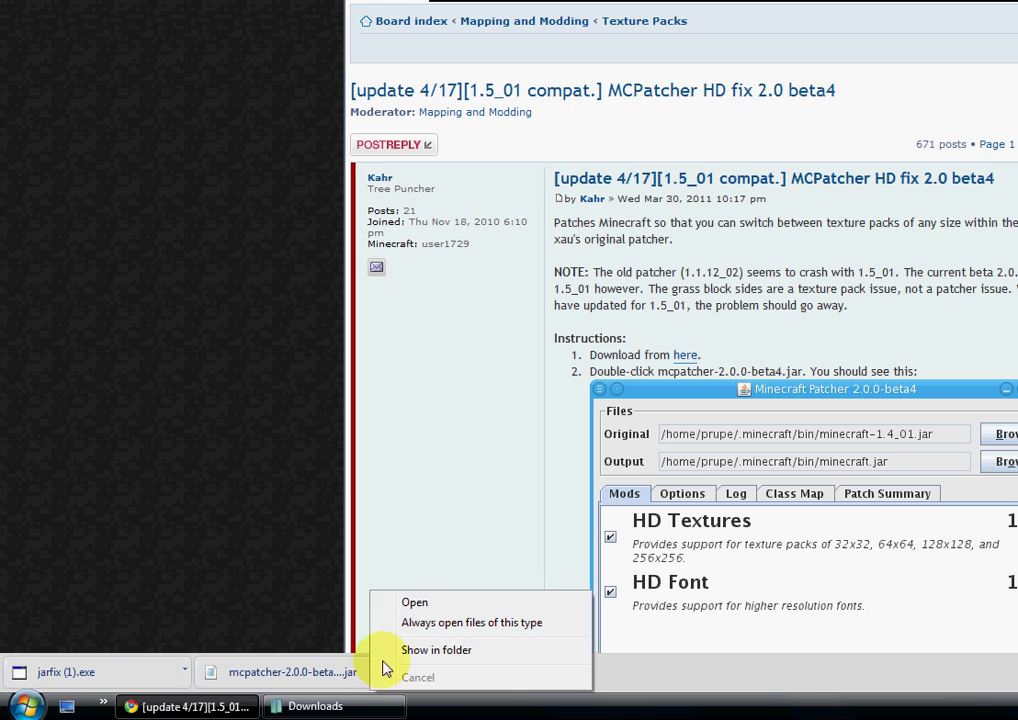
click(396, 652)
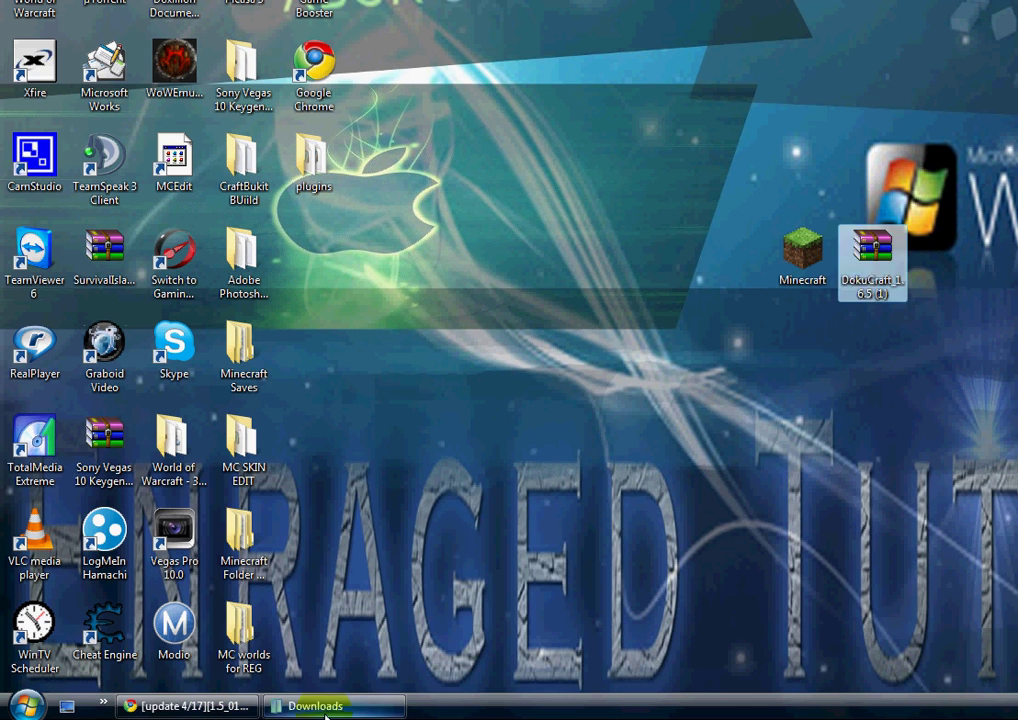
click(325, 716)
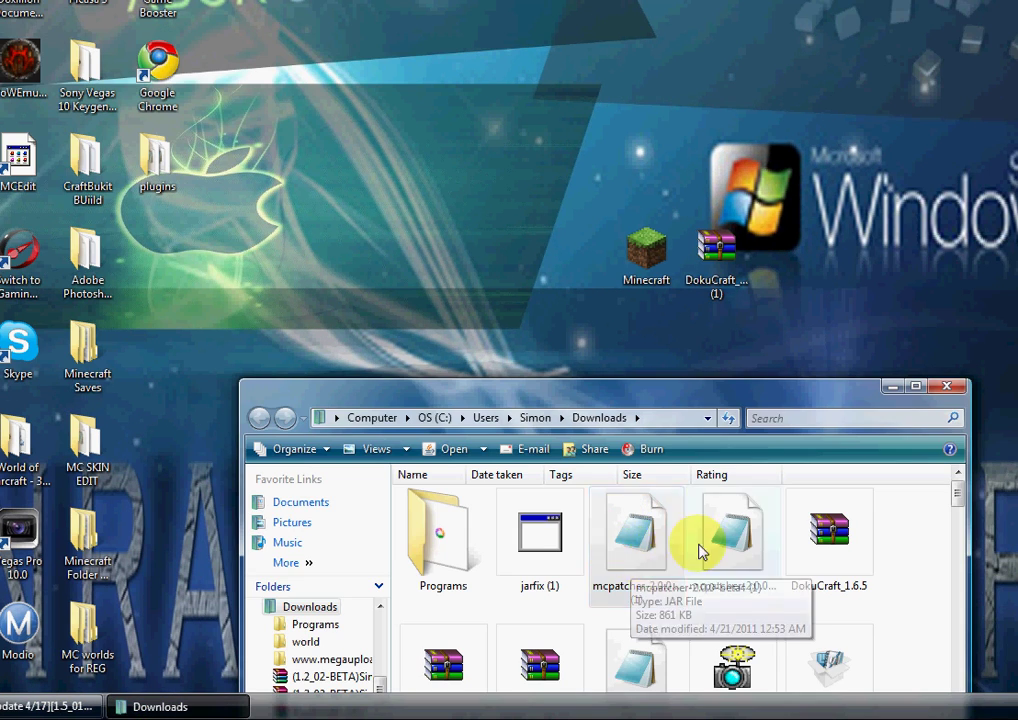
click(737, 562)
drag(737, 562, 640, 200)
drag(629, 320, 628, 410)
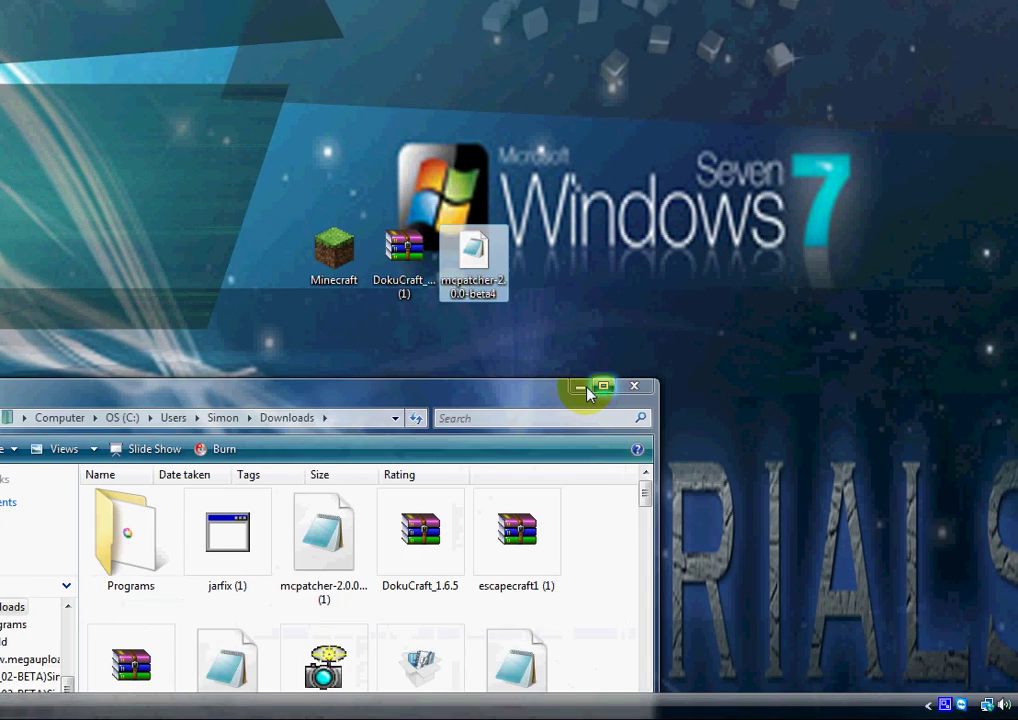
click(736, 543)
click(563, 433)
click(472, 258)
click(404, 279)
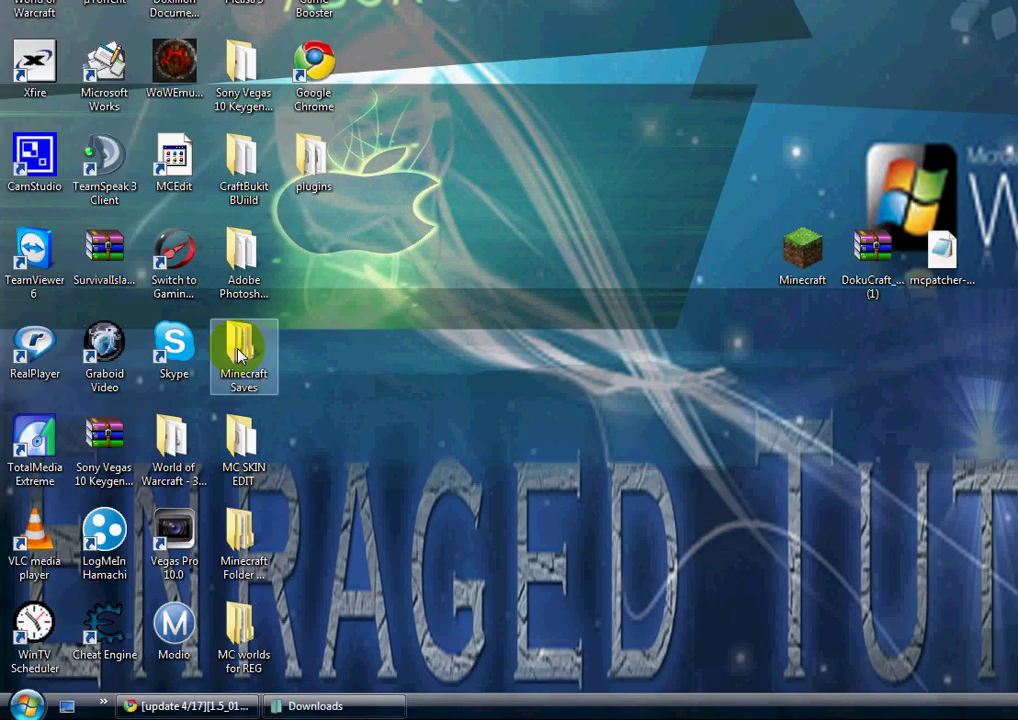
Launch Minecraft, open its texture pack folder and drop the DokuCraft archive into it.
double_click(334, 252)
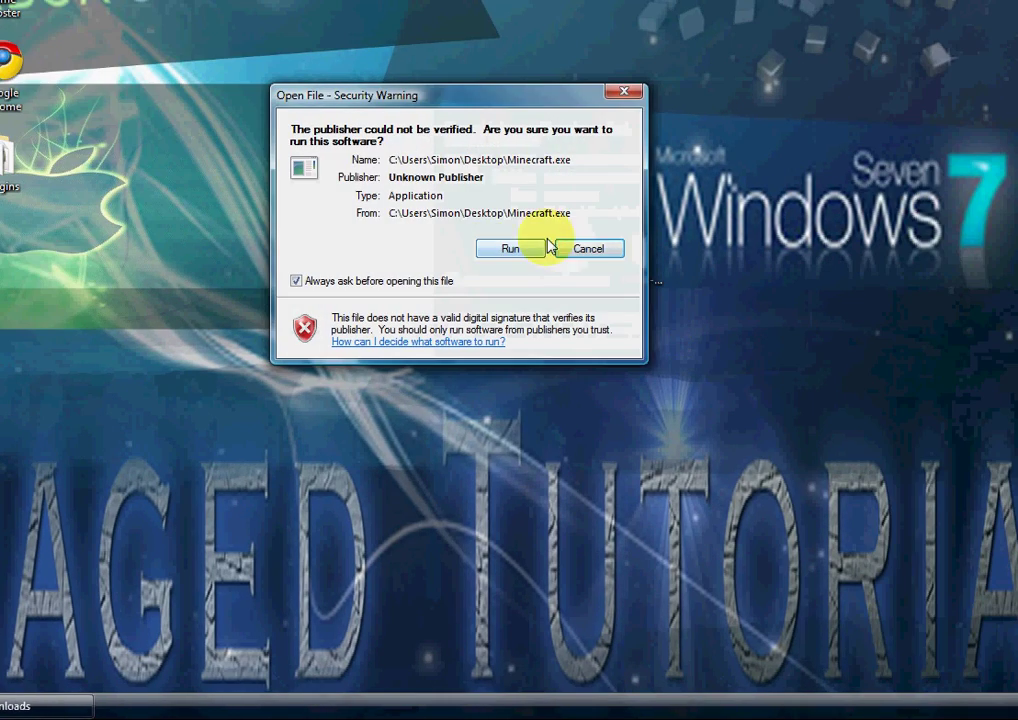
click(545, 247)
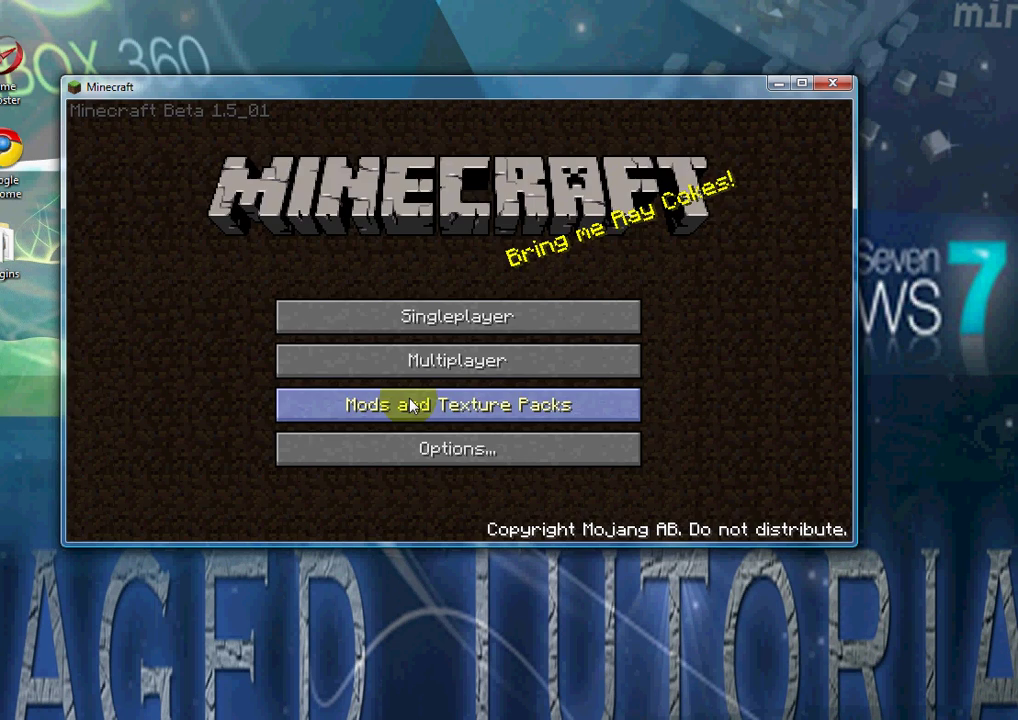
click(411, 405)
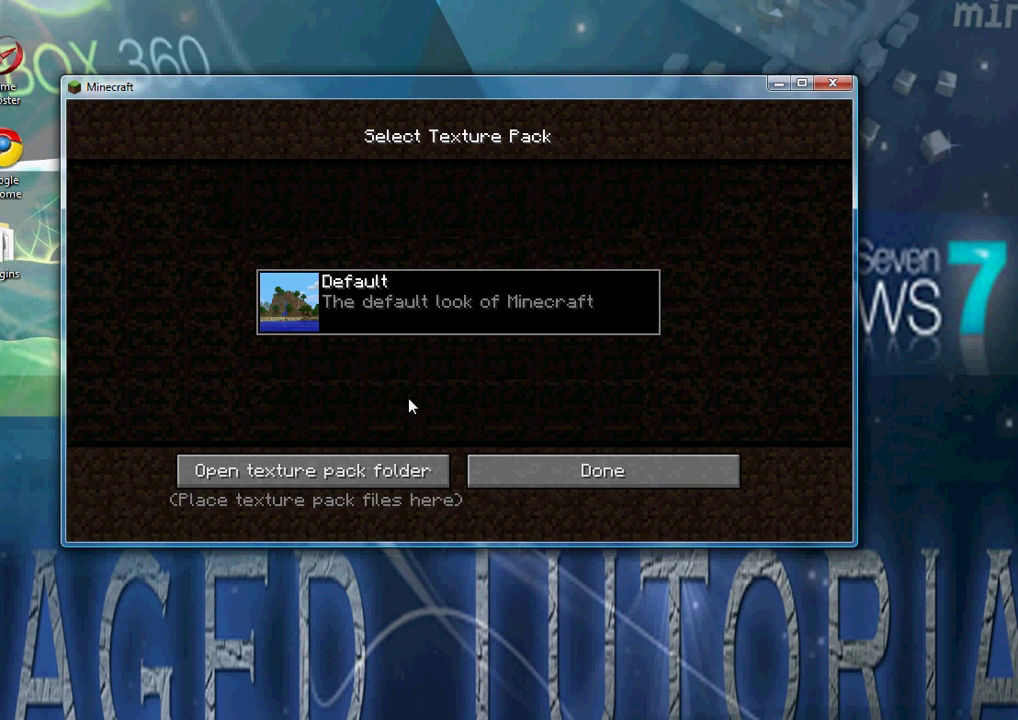
click(373, 470)
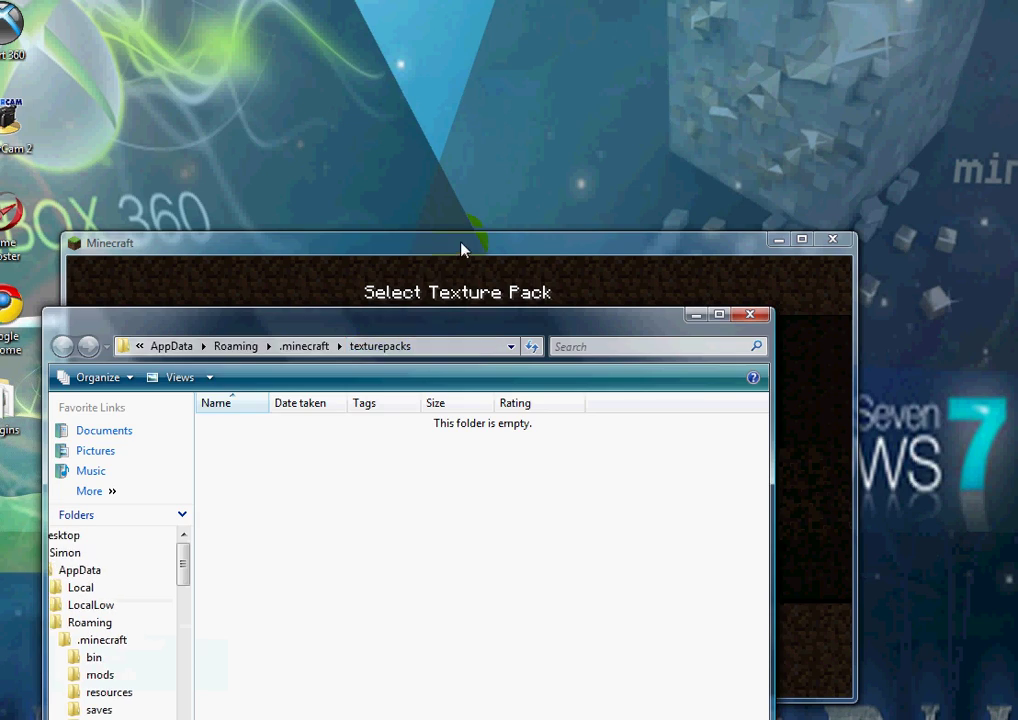
drag(466, 245, 568, 527)
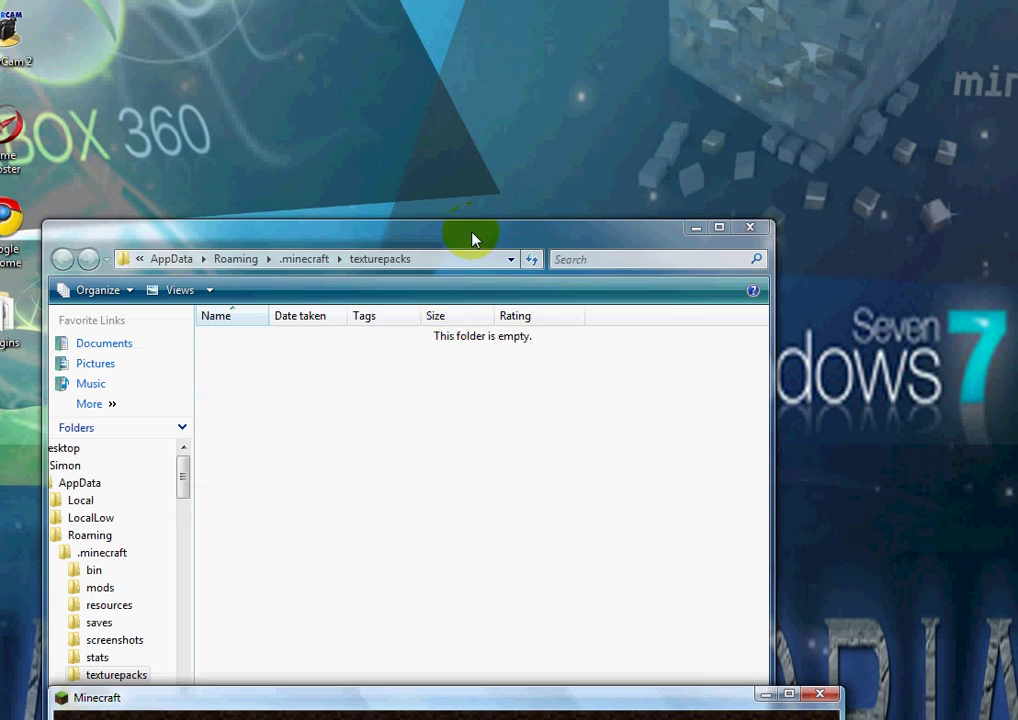
drag(473, 234, 522, 501)
mouse_move(557, 408)
mouse_down()
mouse_move(509, 541)
mouse_move(262, 719)
mouse_up()
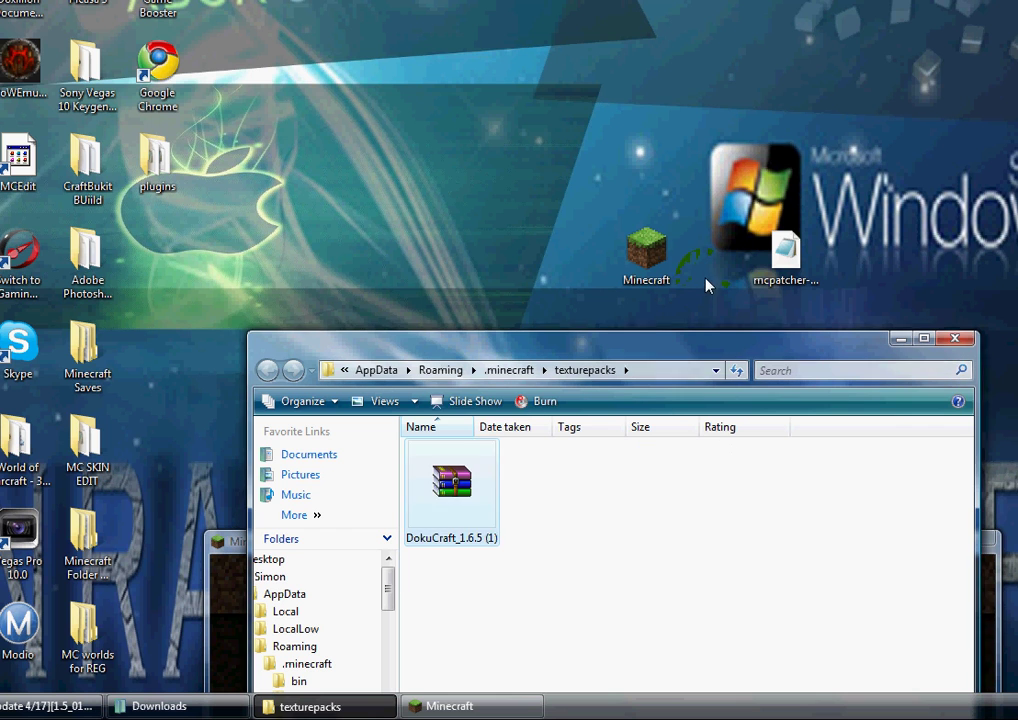
Close the texturepacks folder, confirm DokuCraft is listed, return to the menu and quit Minecraft.
click(444, 524)
click(548, 529)
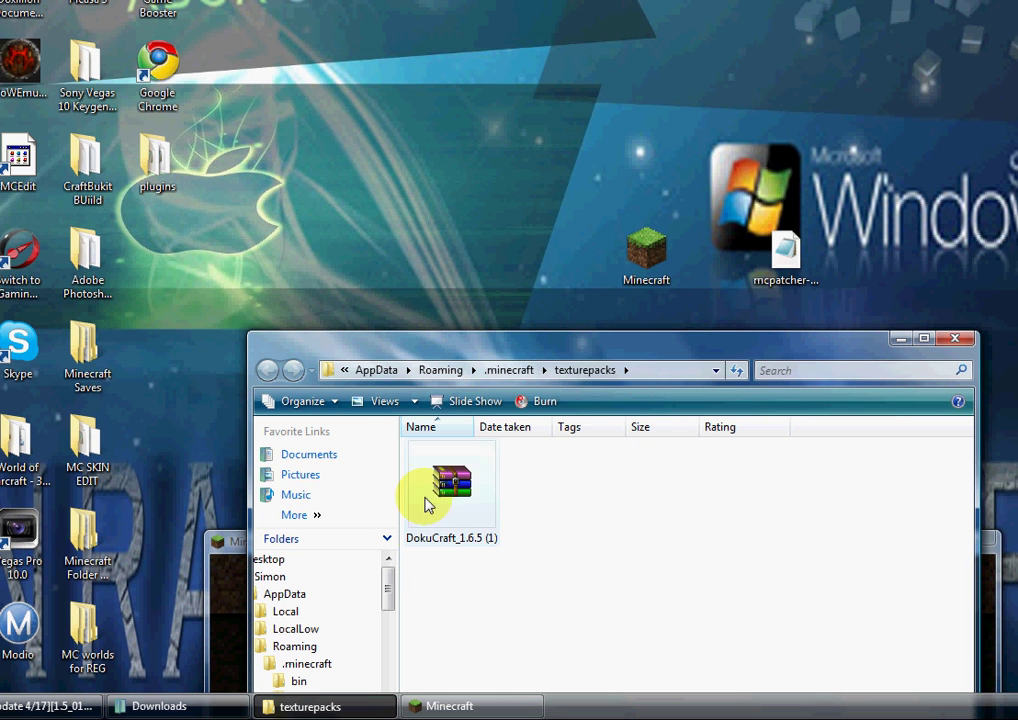
click(484, 538)
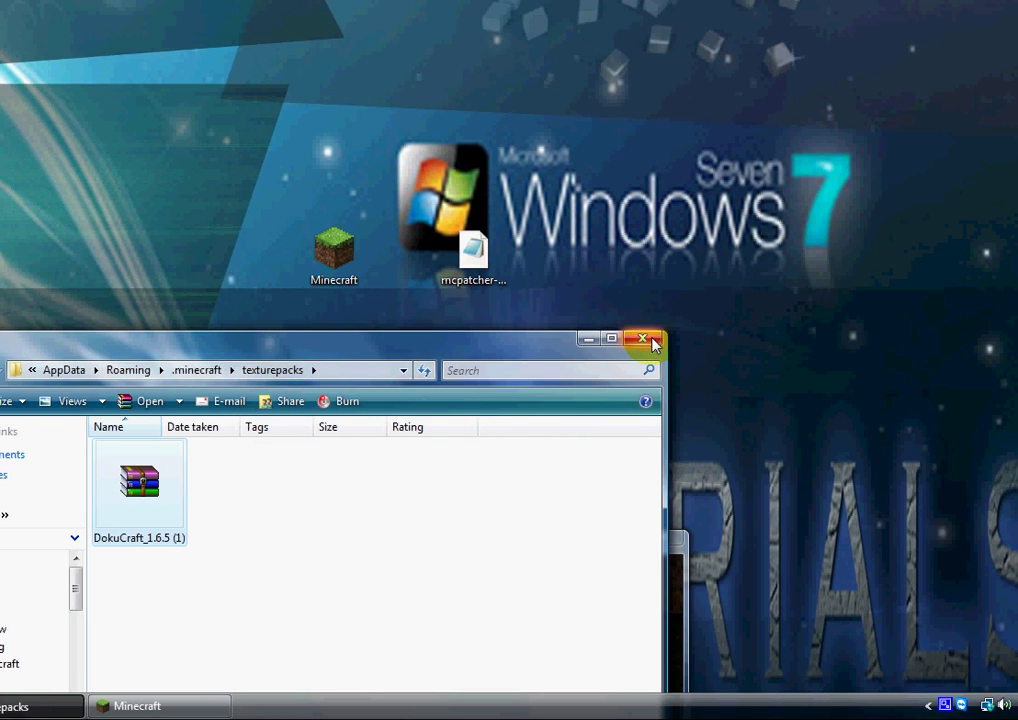
click(645, 340)
drag(524, 548, 532, 210)
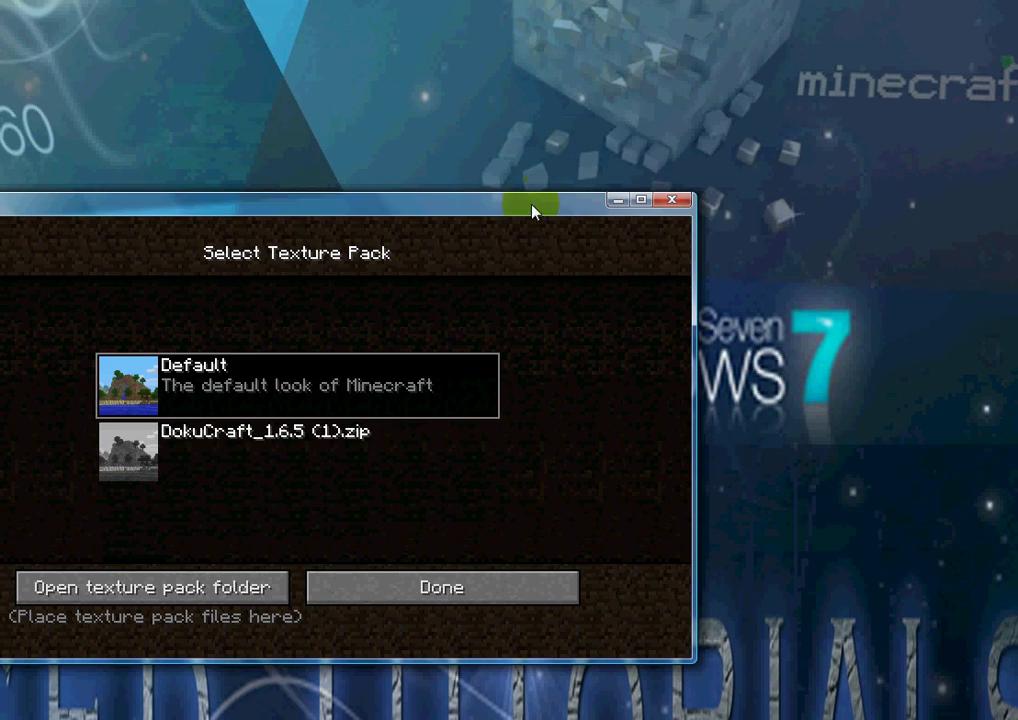
click(389, 447)
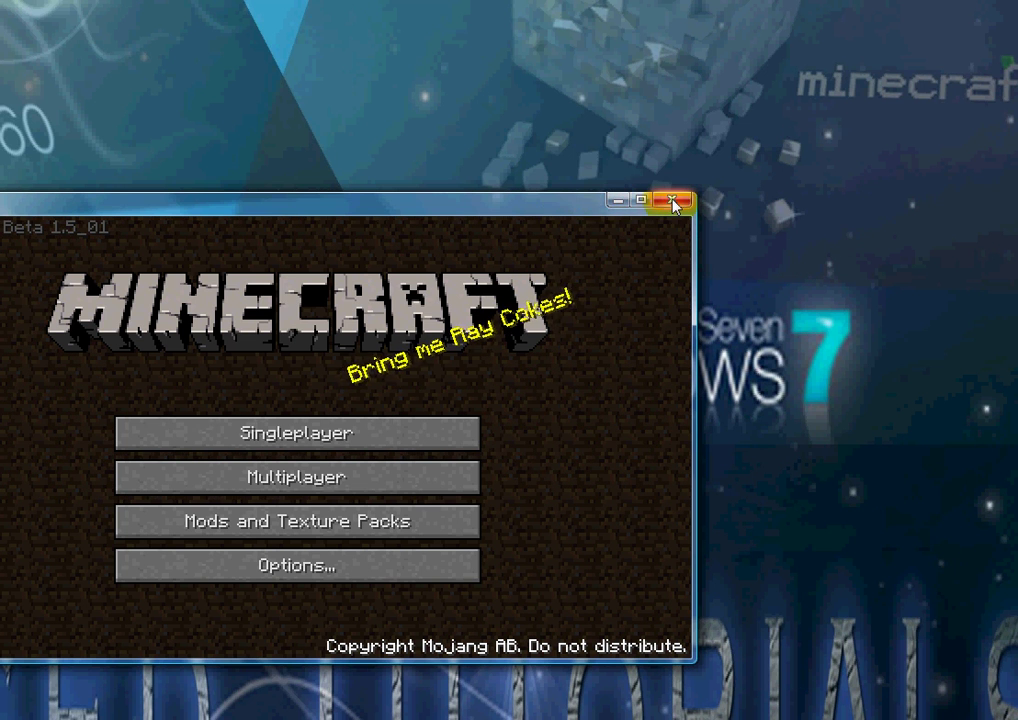
click(674, 203)
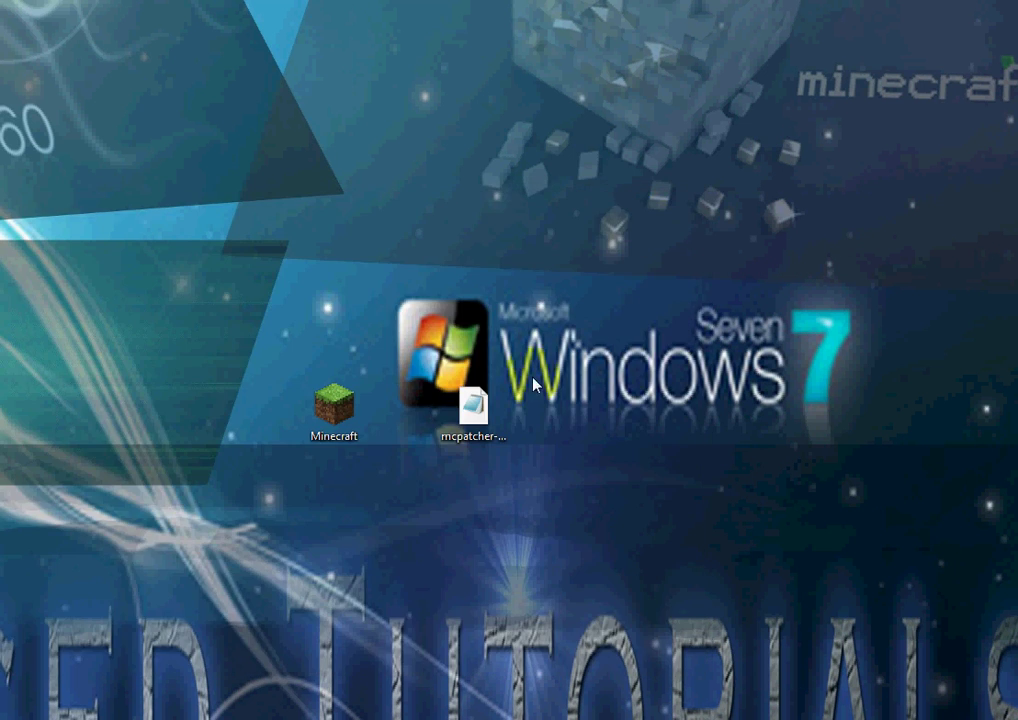
Launch MCPatcher, patch minecraft.jar with HD Textures and HD Font, then minimize the patcher.
click(492, 406)
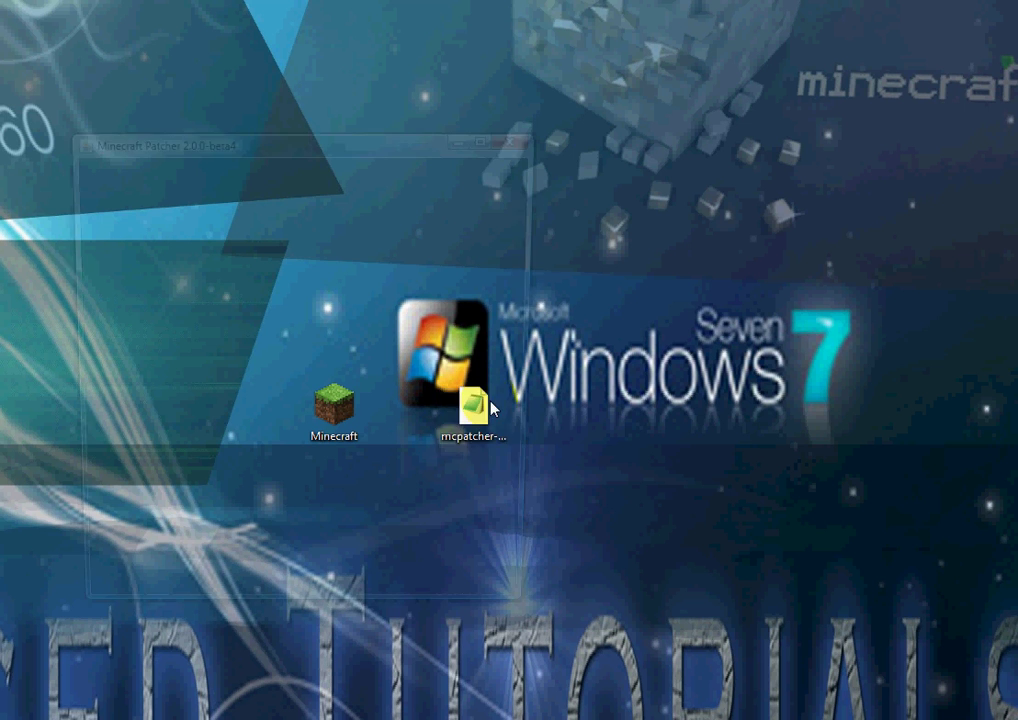
double_click(492, 406)
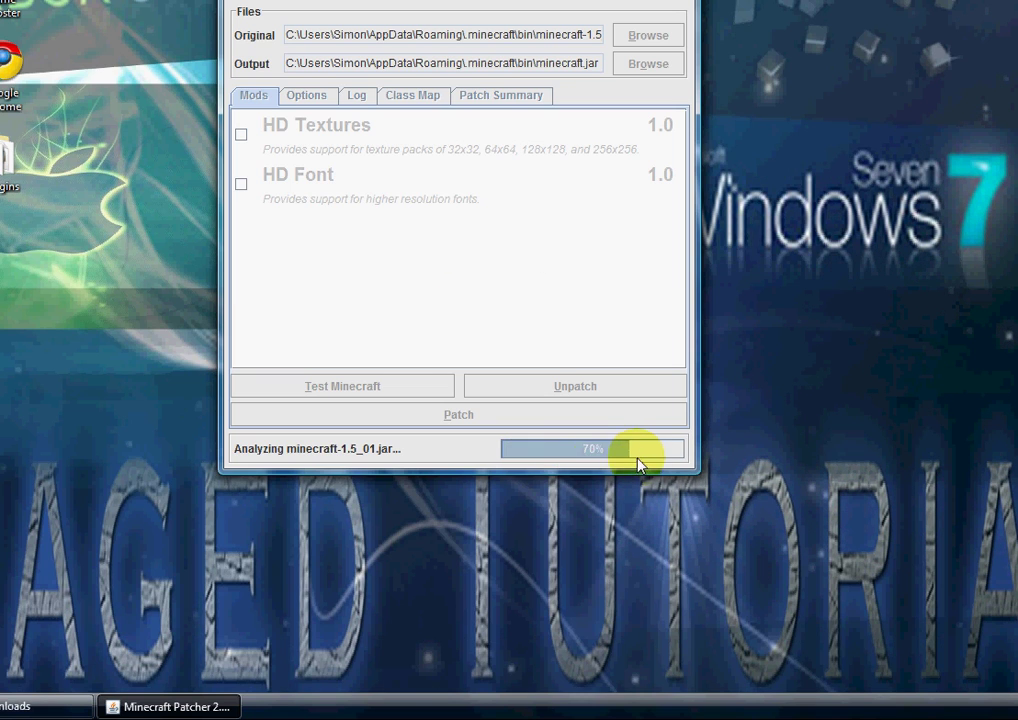
click(520, 420)
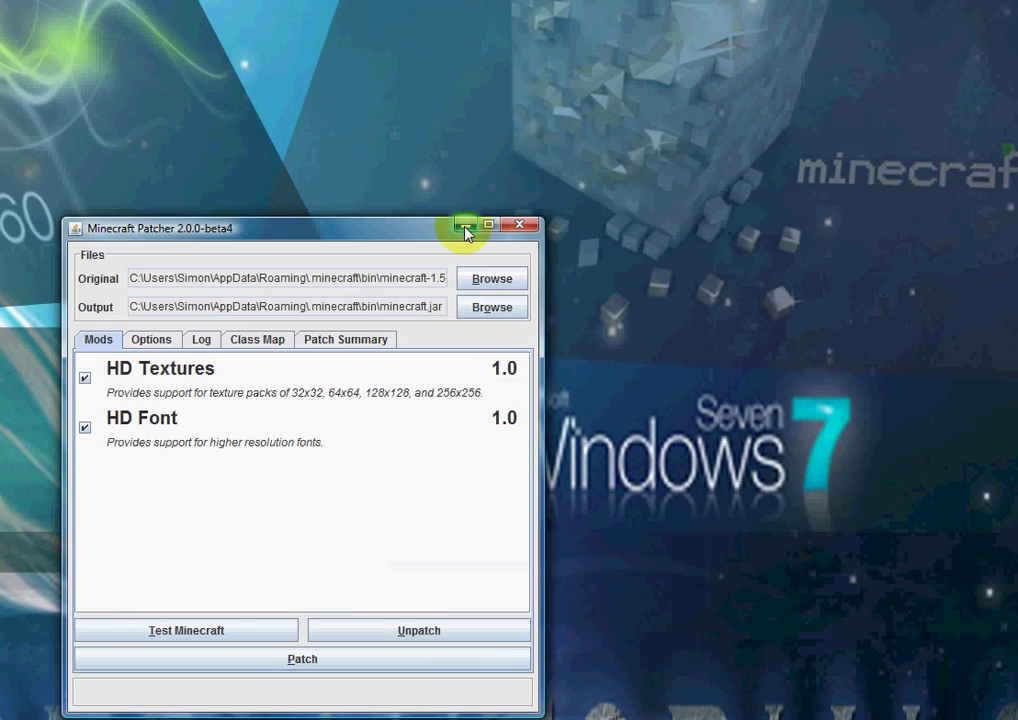
click(465, 228)
Relaunch Minecraft and select the DokuCraft texture pack in Mods and Texture Packs.
click(357, 492)
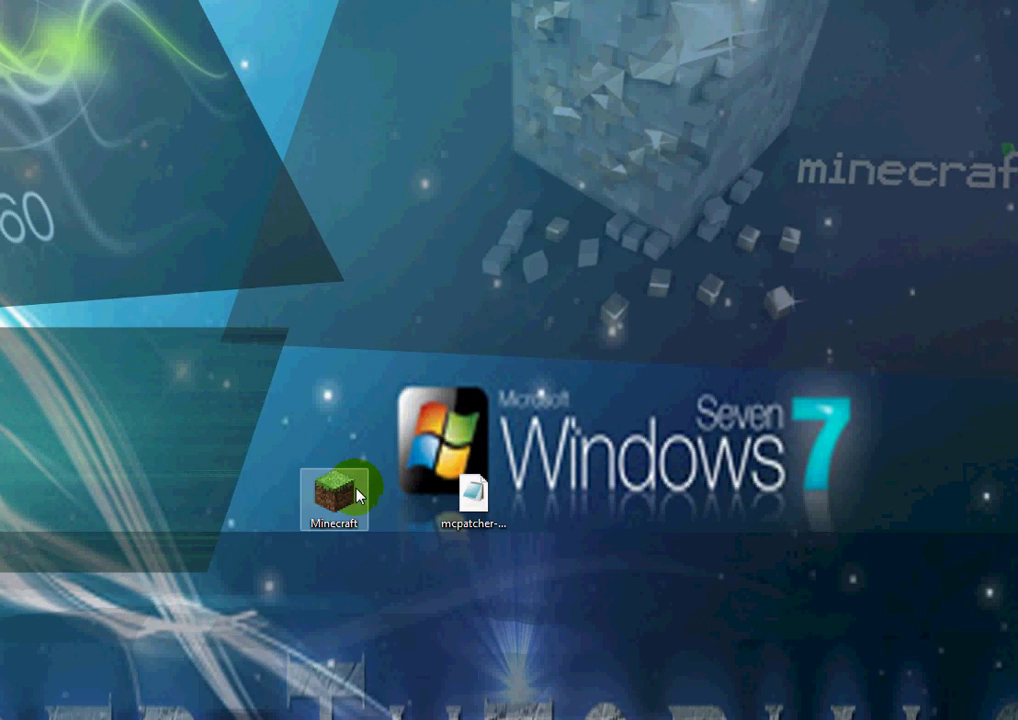
double_click(357, 492)
click(364, 495)
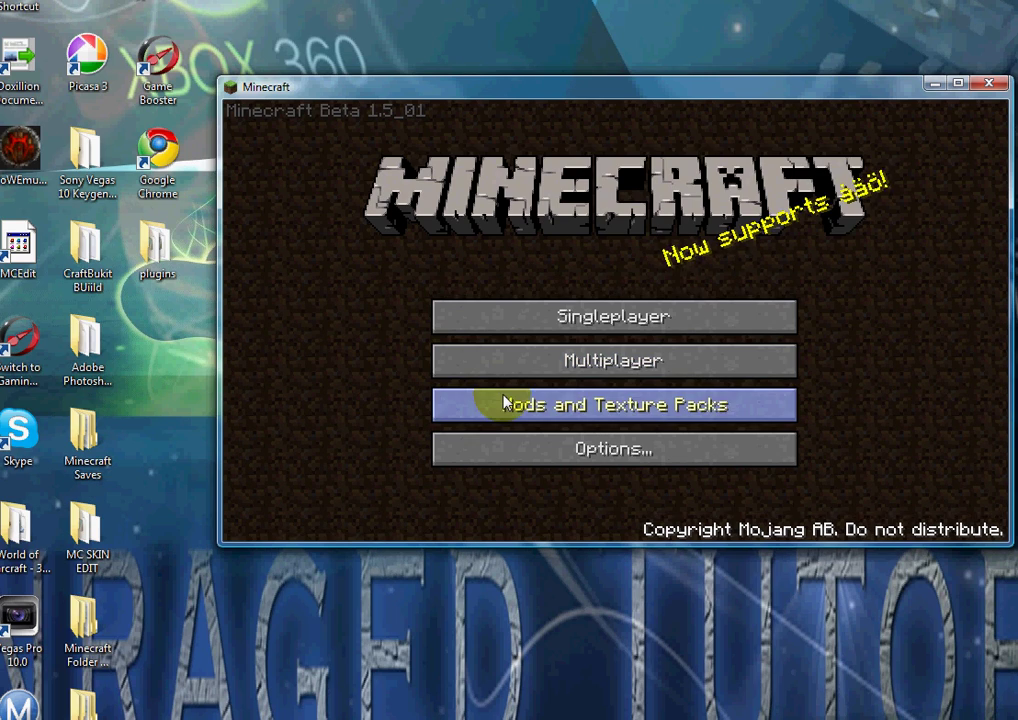
click(505, 403)
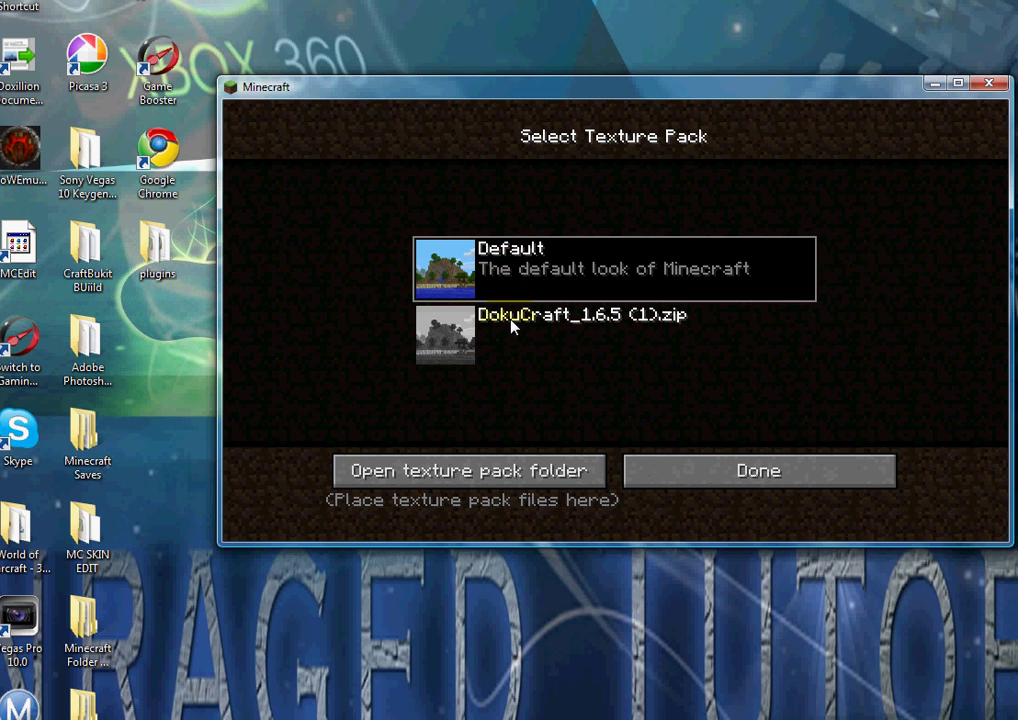
click(546, 321)
click(682, 470)
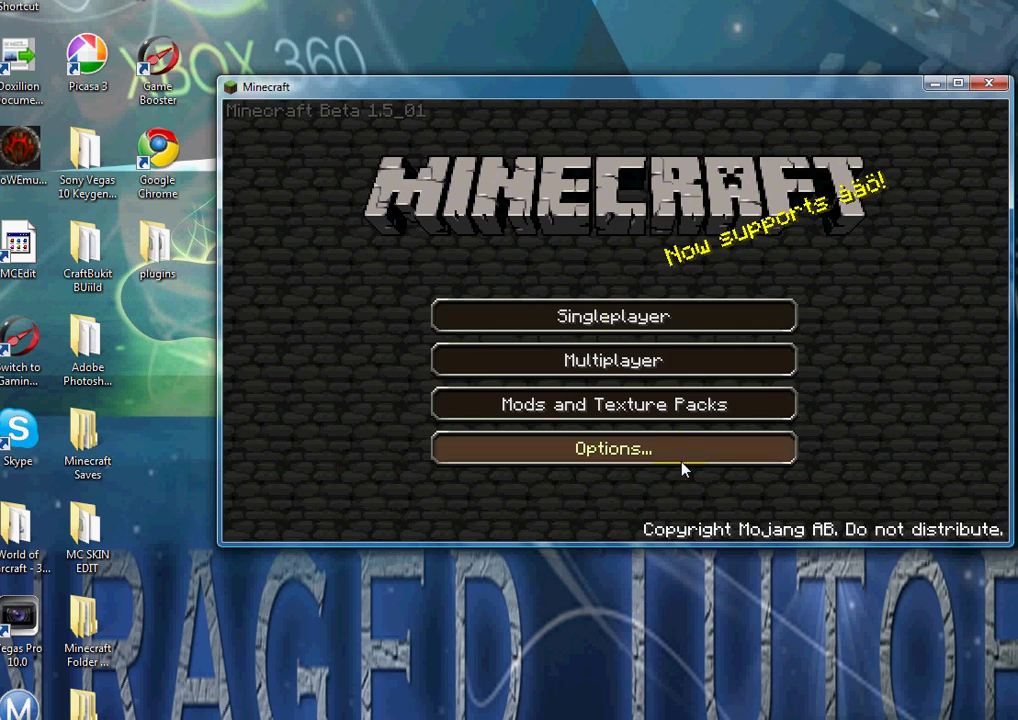
Open Singleplayer and play the Reg lets play world.
click(623, 320)
click(534, 214)
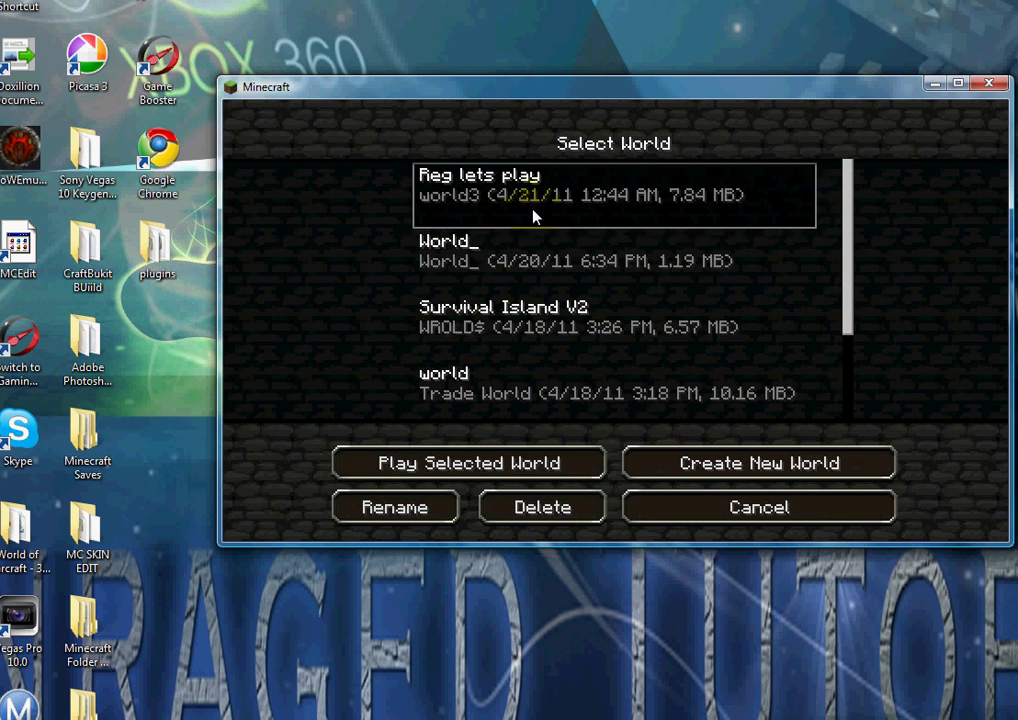
click(515, 466)
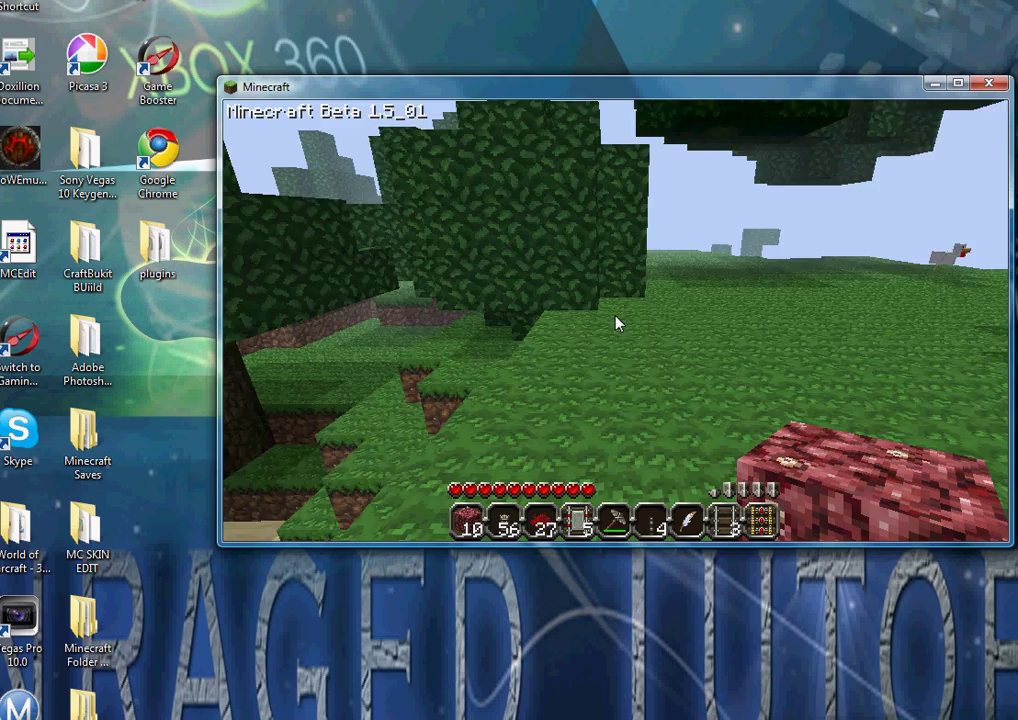
Walk past the tree trunk to the wooden crate tower, climb the crates and step down.
mouse_move(638, 335)
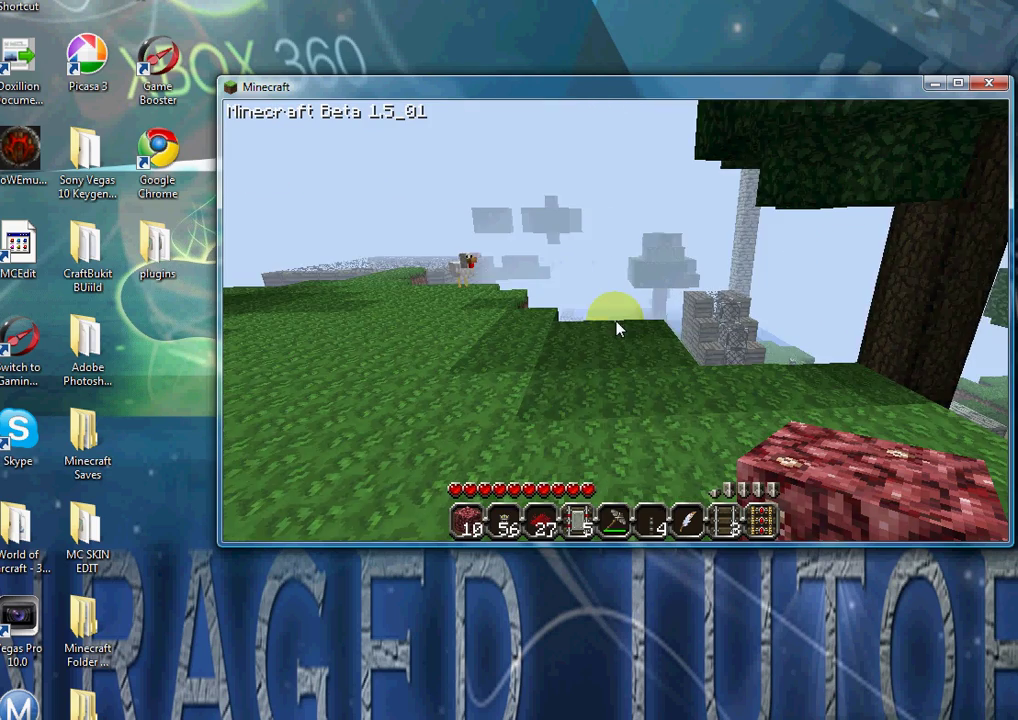
key(w)
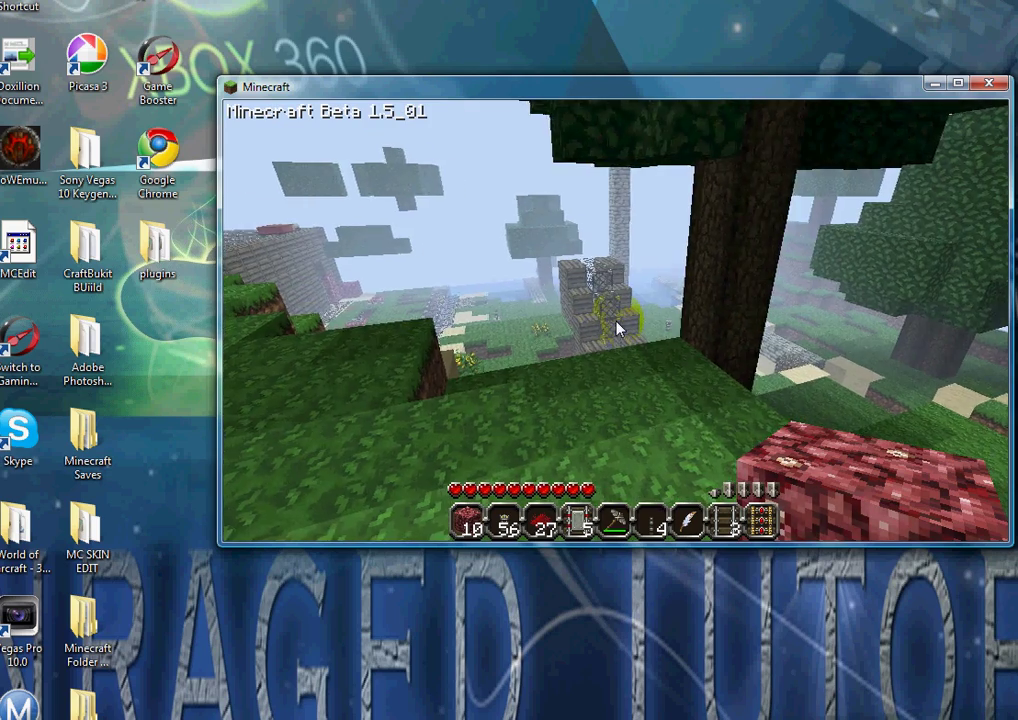
key(w)
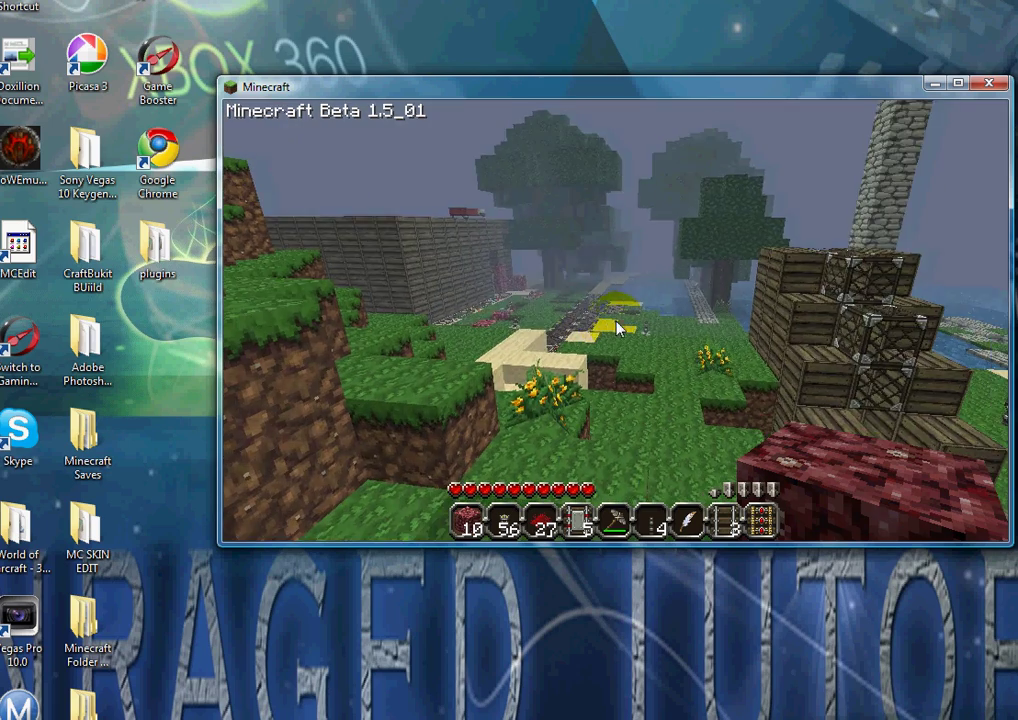
key(w)
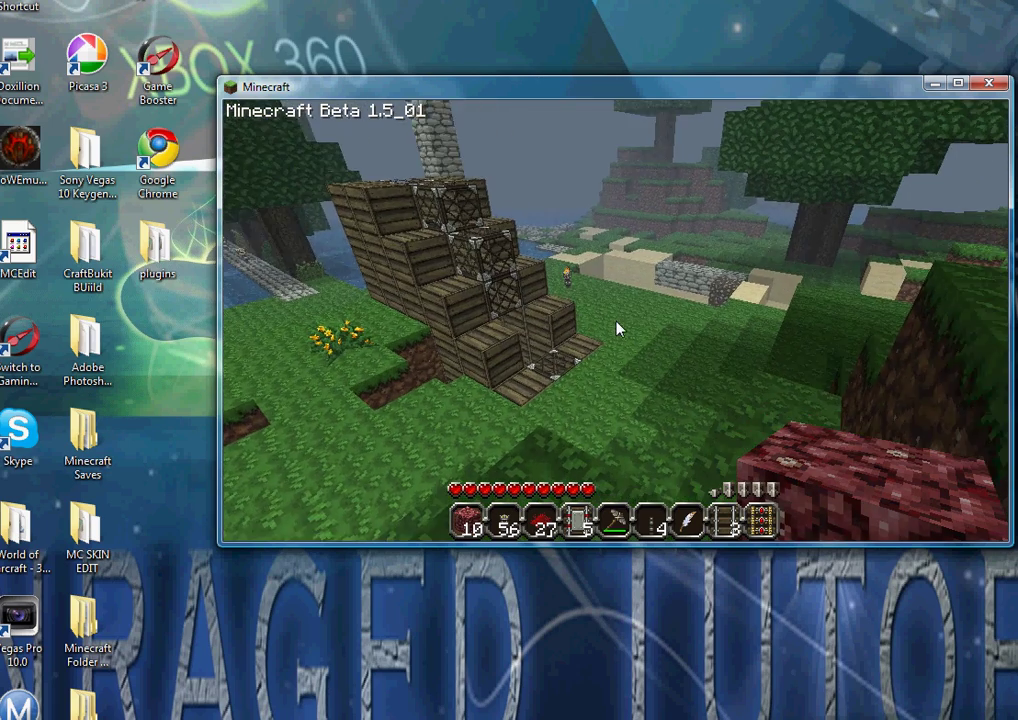
key(w)
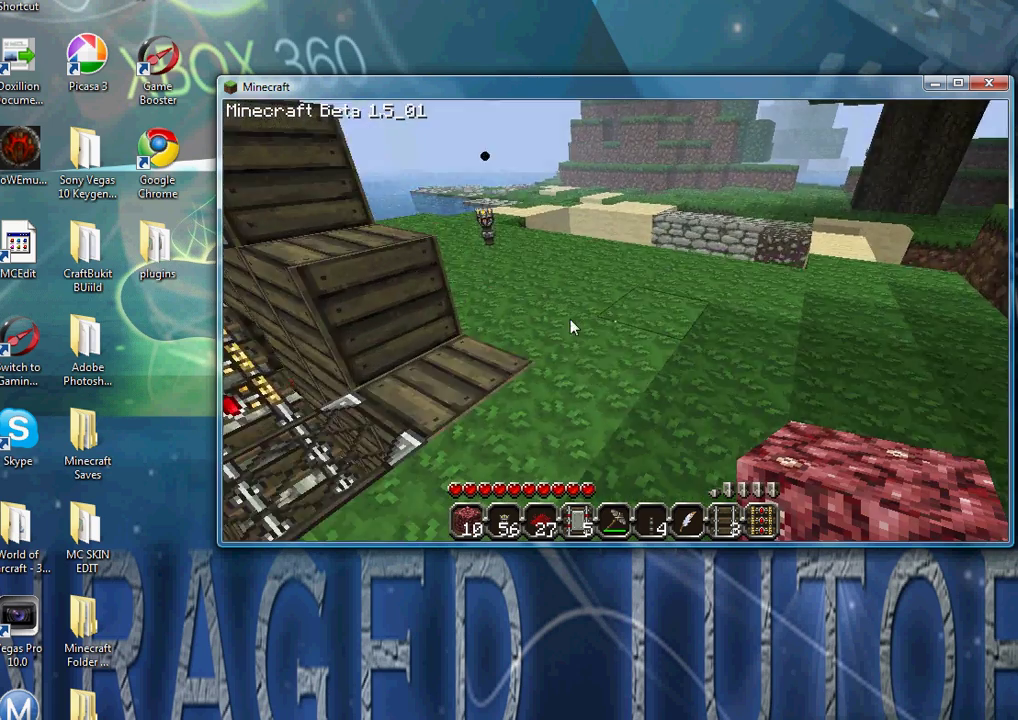
key(w)
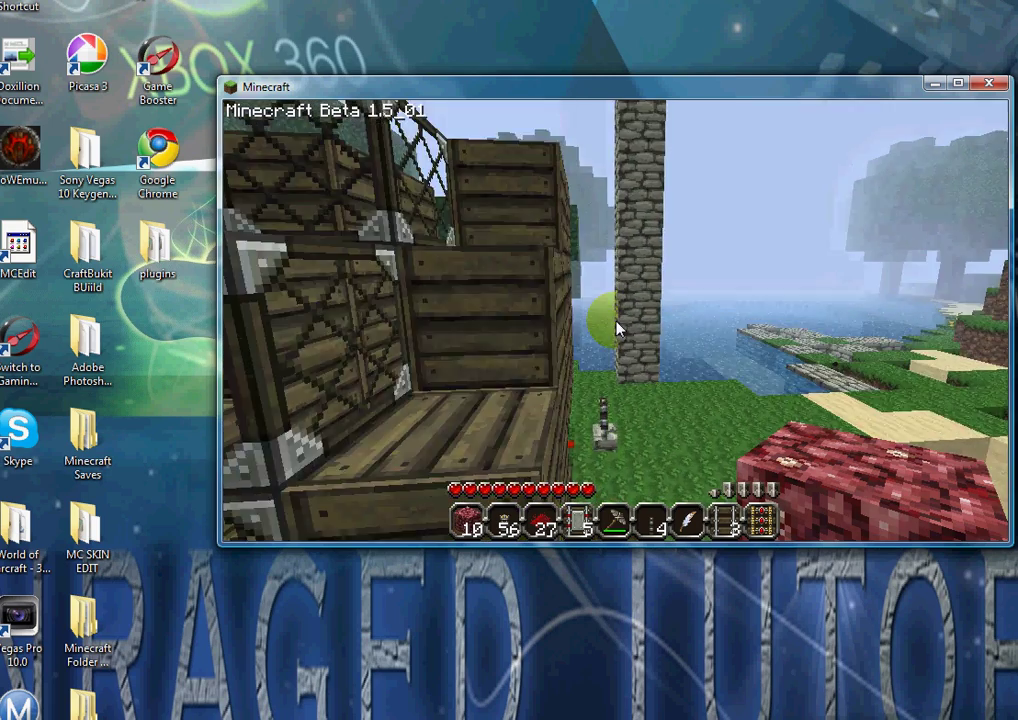
key(w)
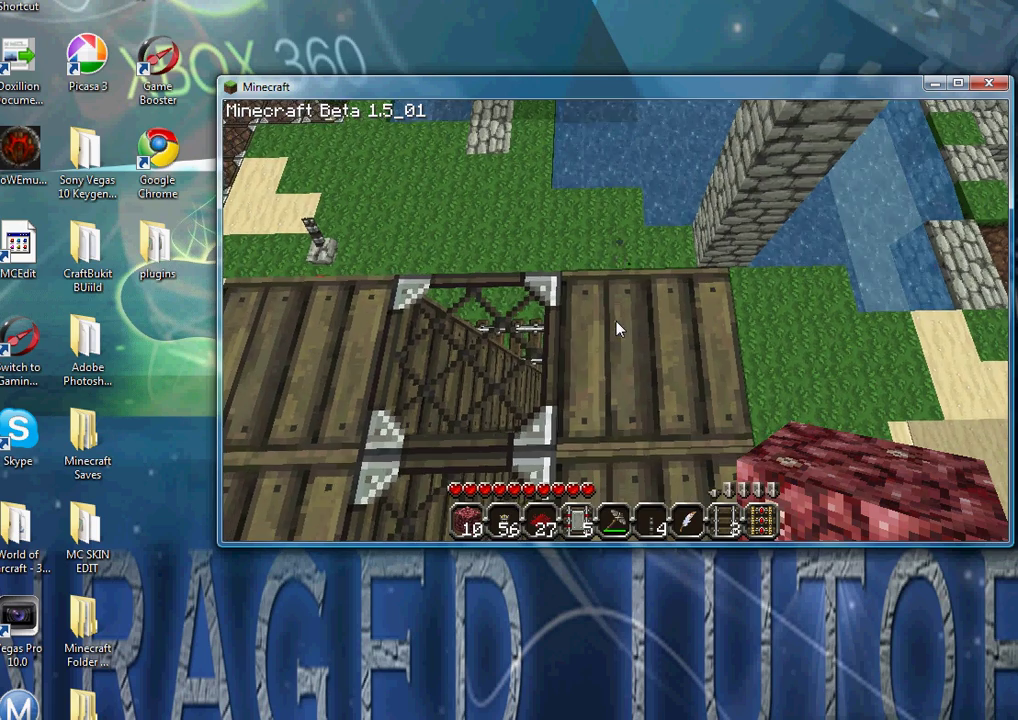
key(w)
Wade through the water, cross the stone bridge and follow the sand path into the trench.
key(w)
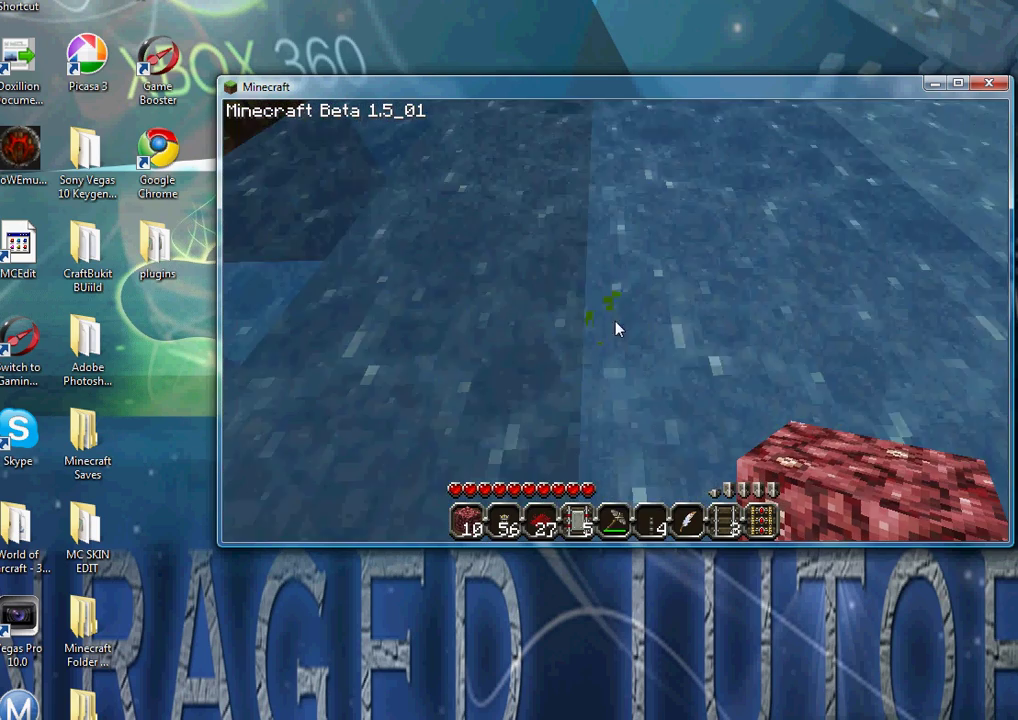
key(w)
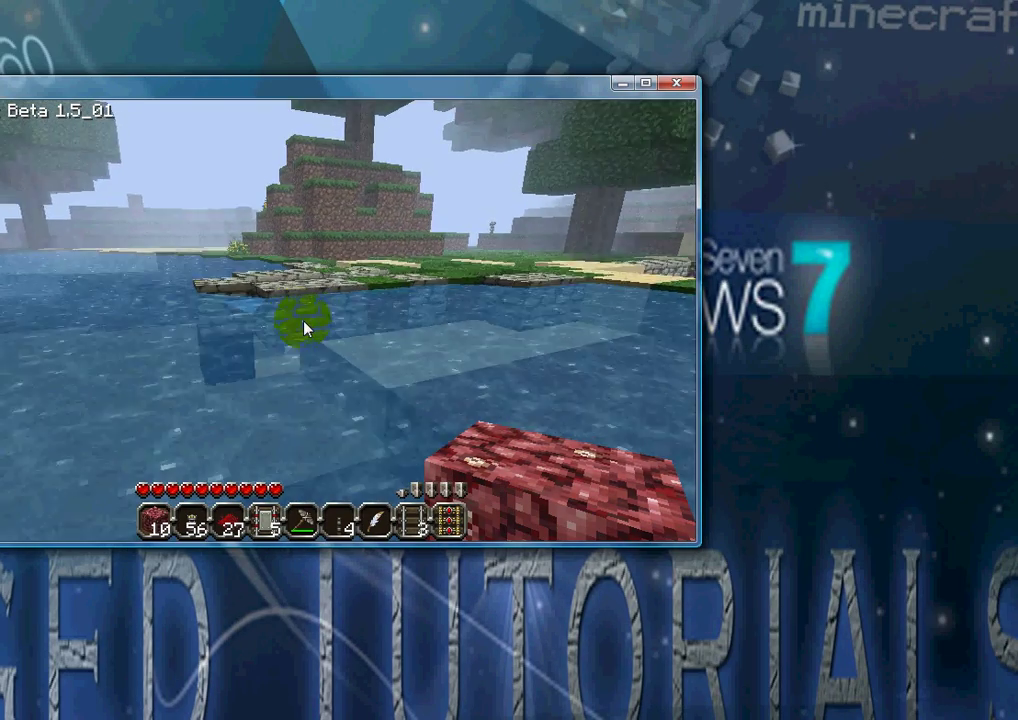
key(w)
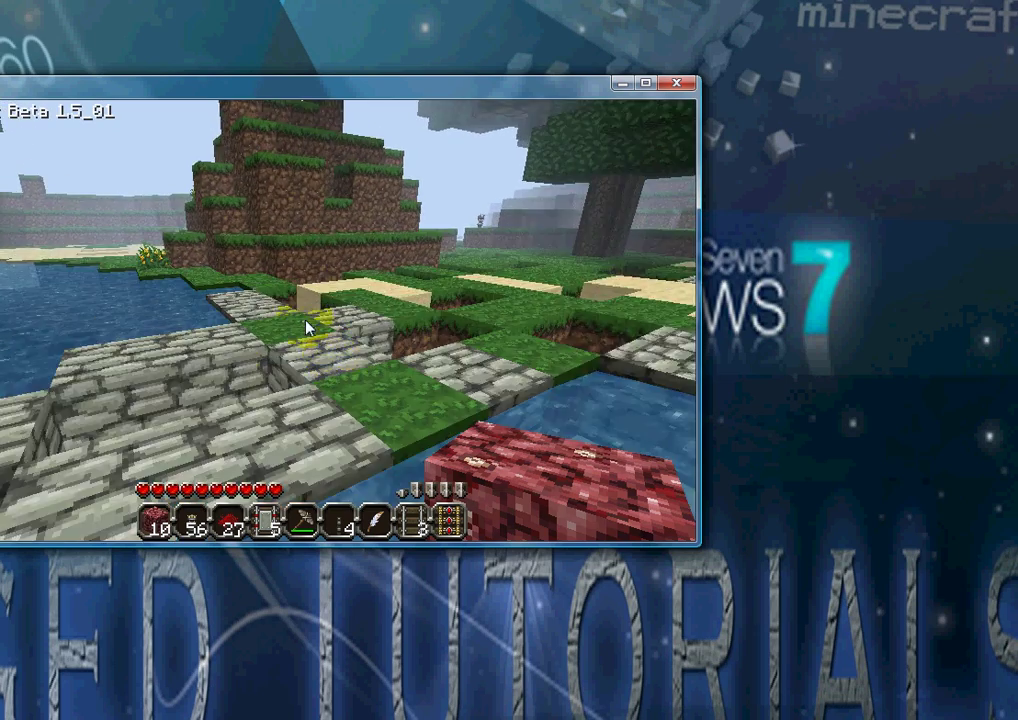
key(w)
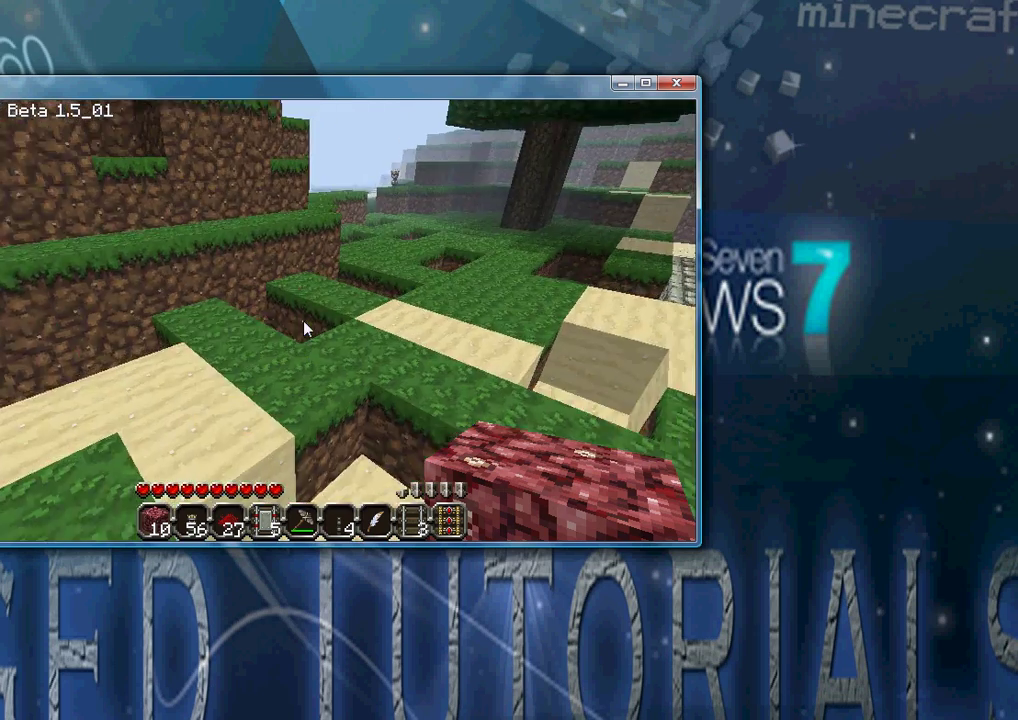
key(w)
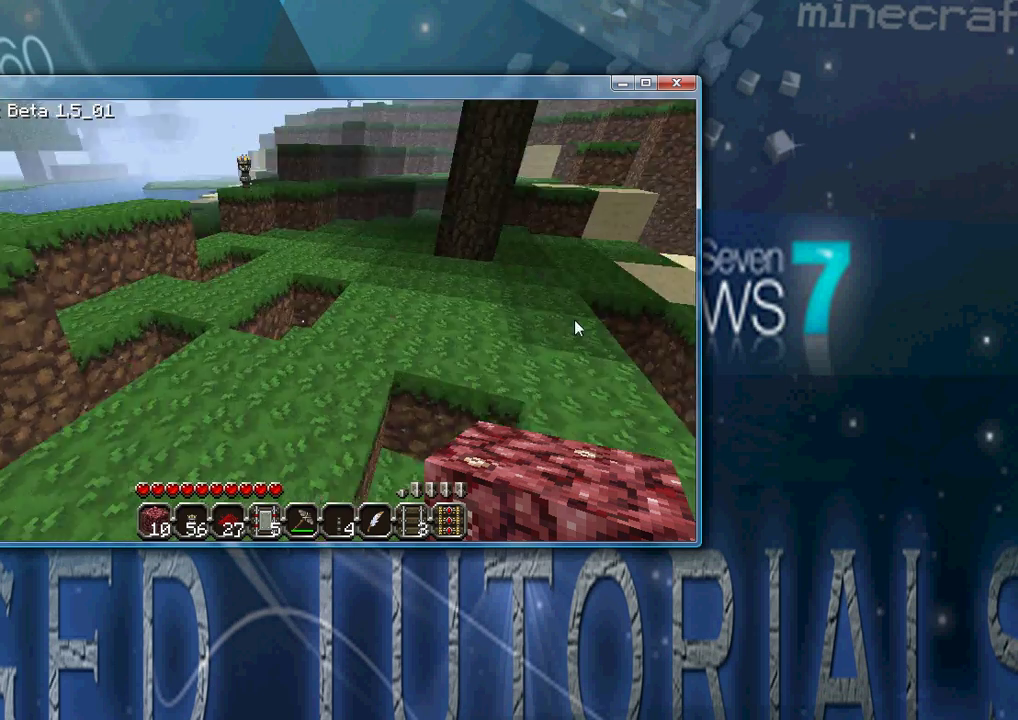
key(w)
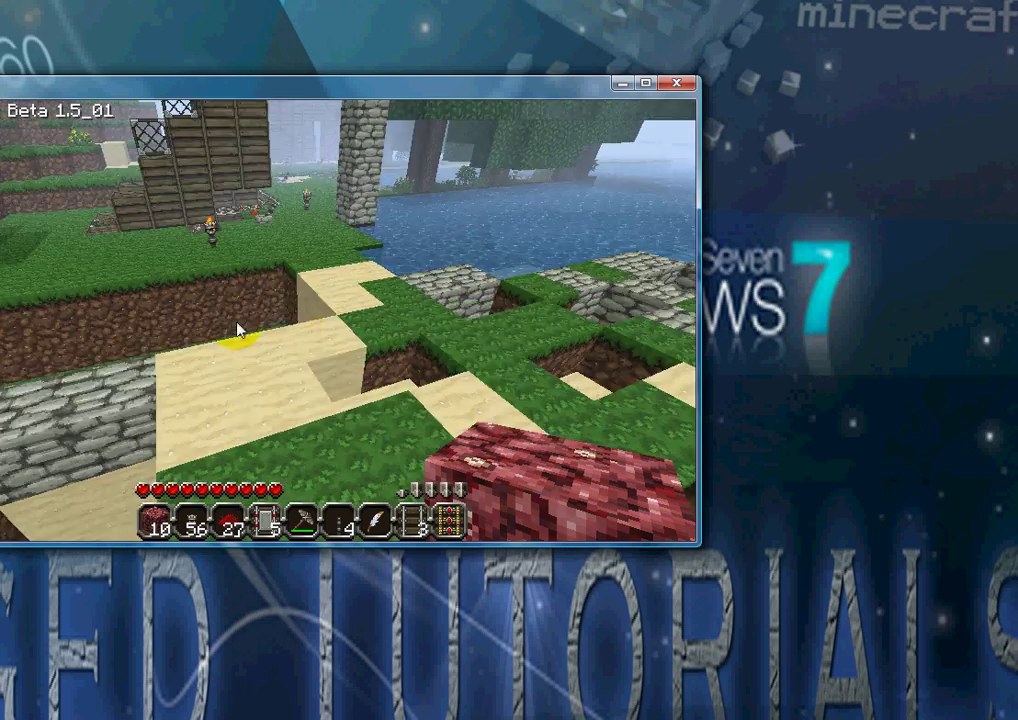
key(w)
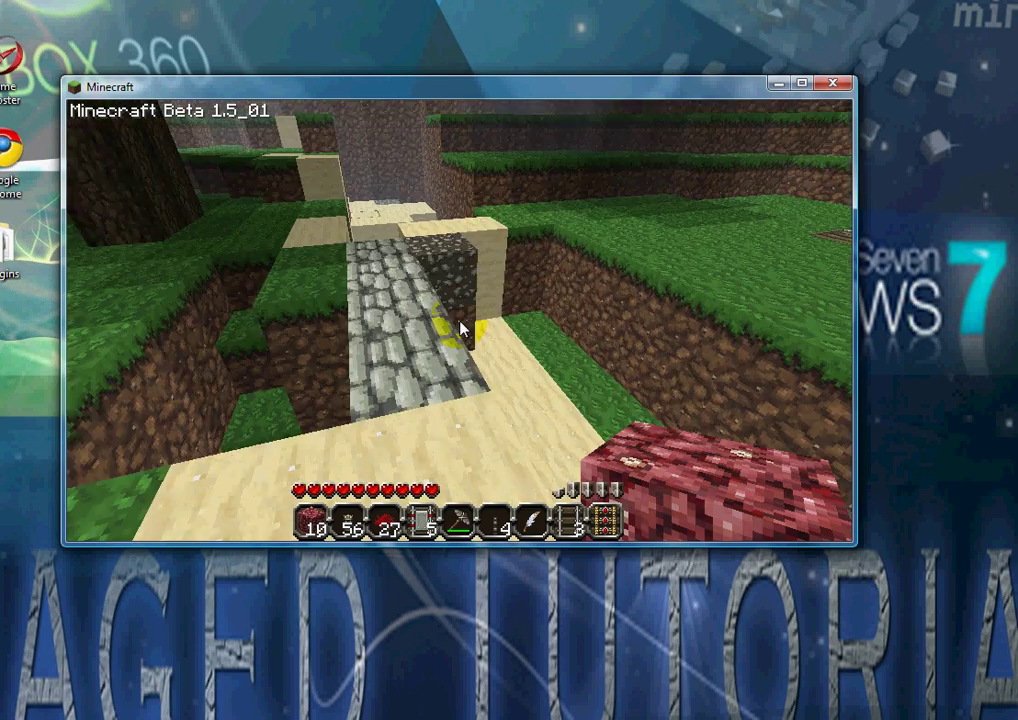
key(w)
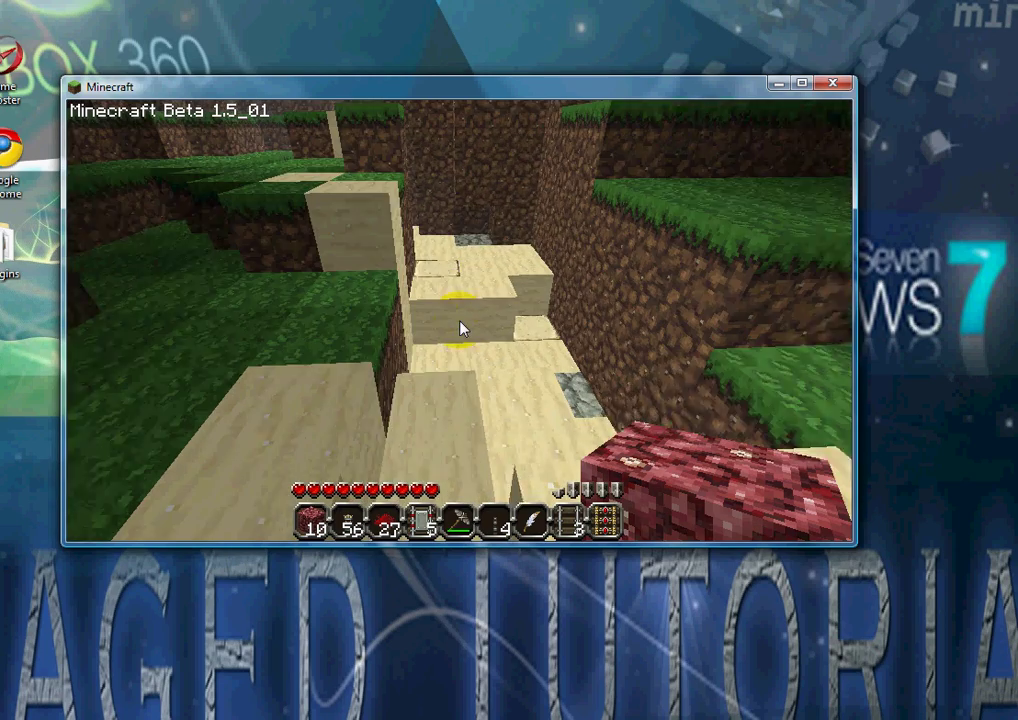
key(w)
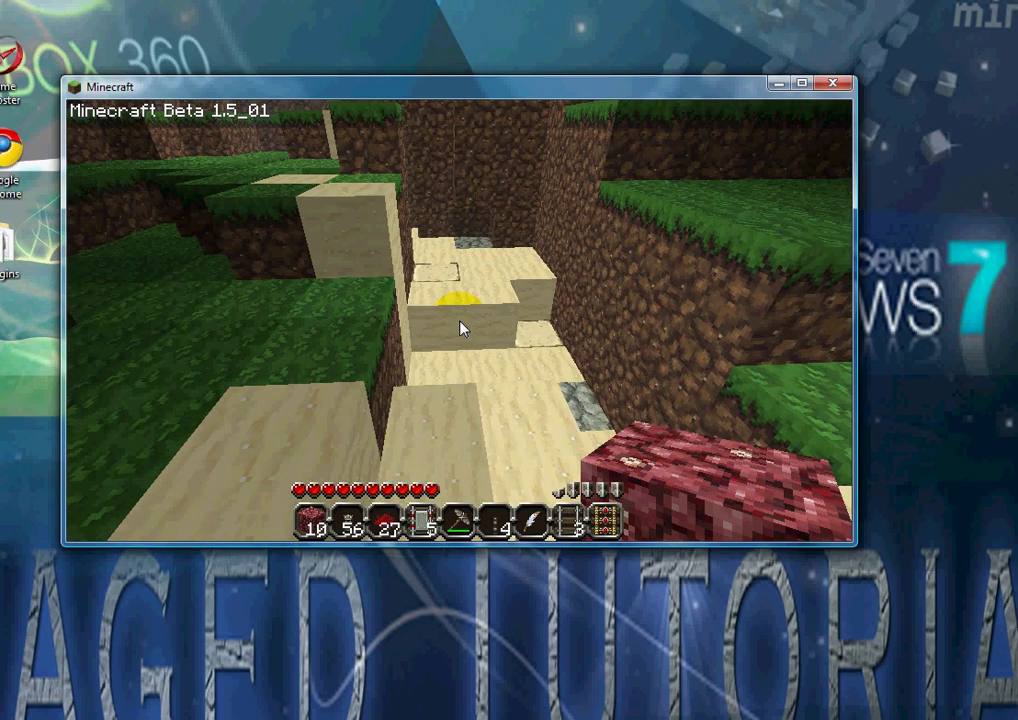